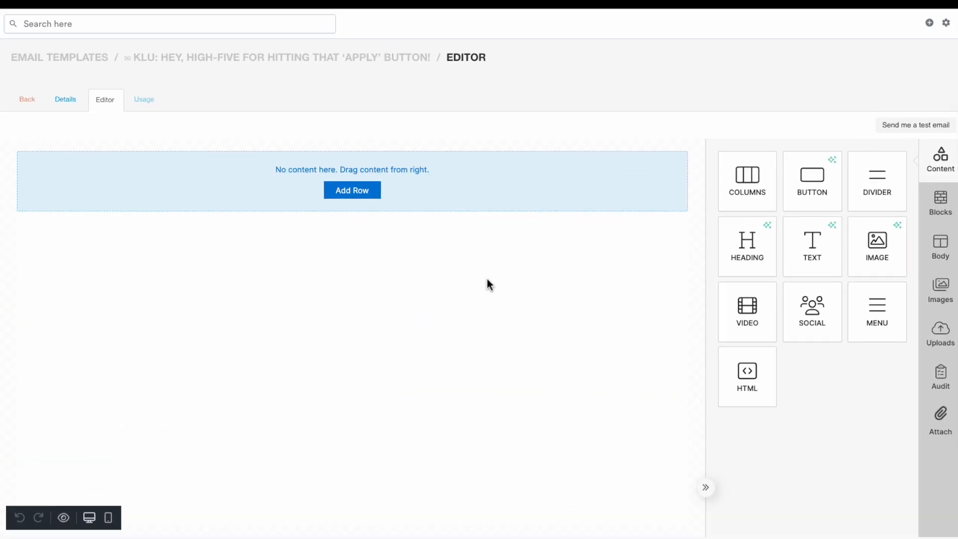
Add a new row to the empty template and place an Image block in it
left_click(370, 194)
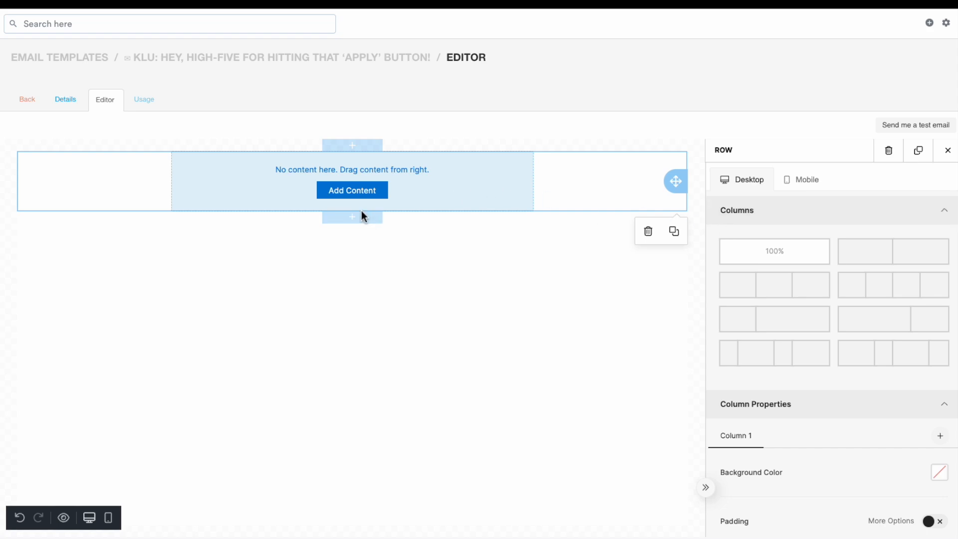
left_click(357, 191)
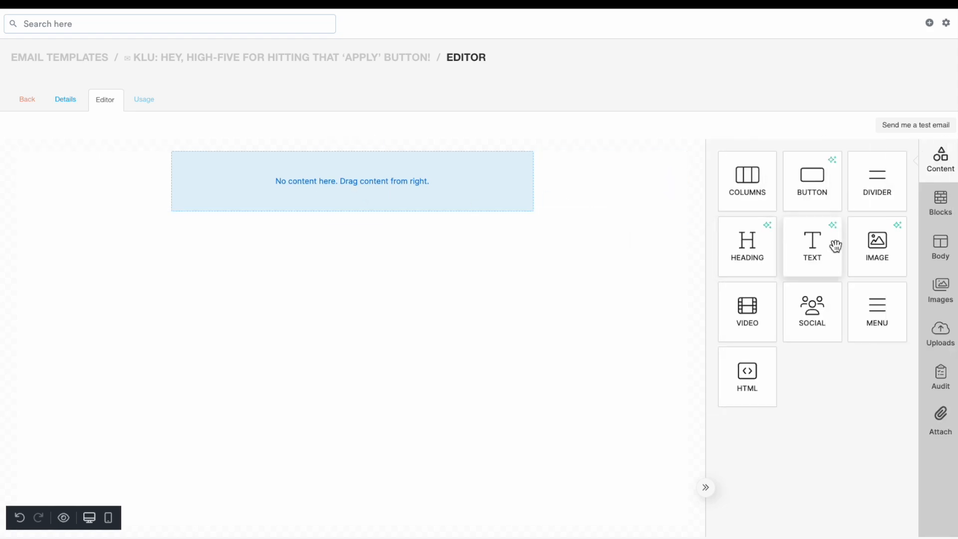
left_click_drag(890, 258, 399, 197)
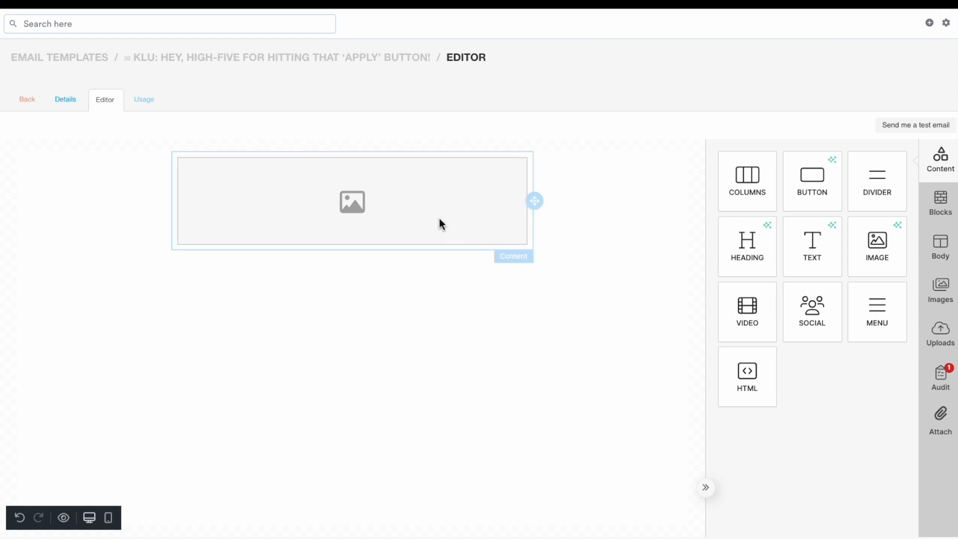
Select the banner image and paste the copied web address as its image link URL
left_click(428, 207)
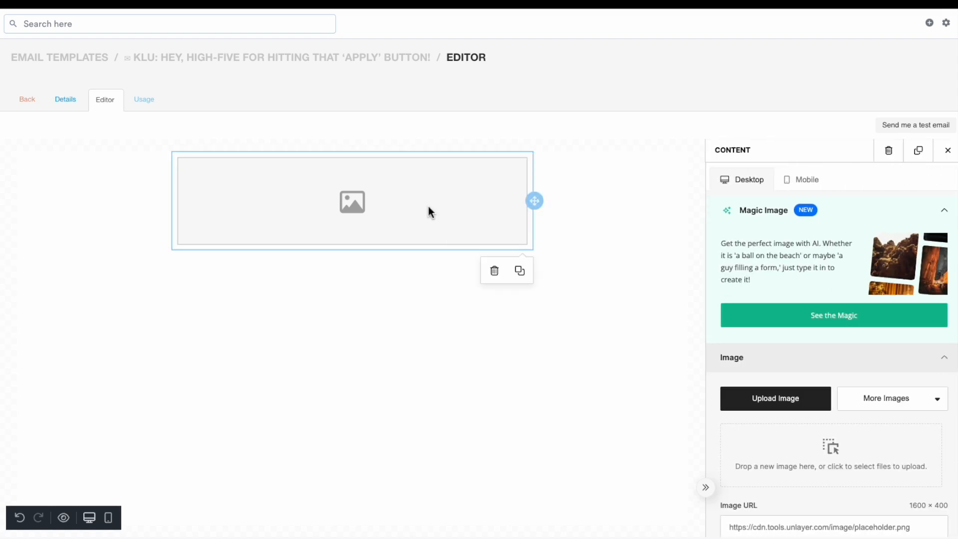
scroll(791, 358, "down", 2)
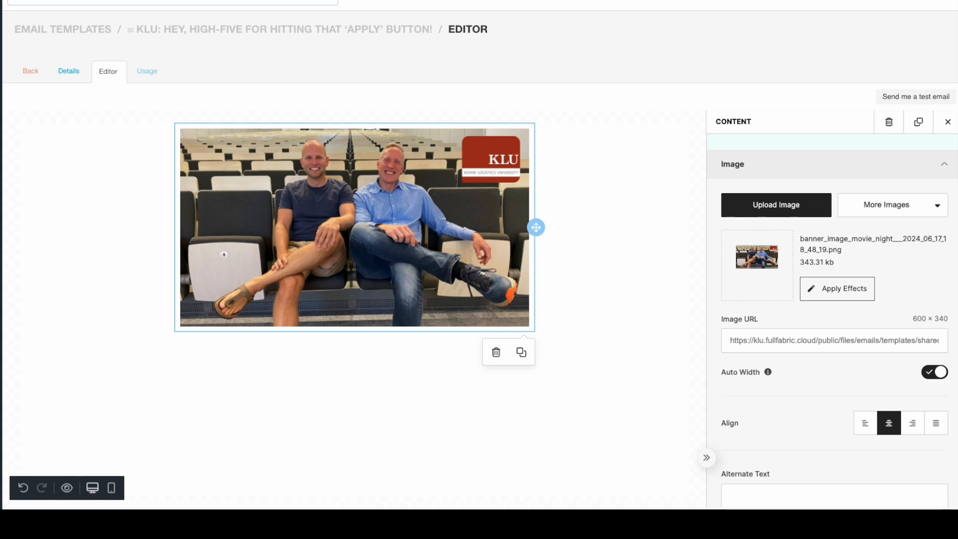
scroll(917, 330, "down", 6)
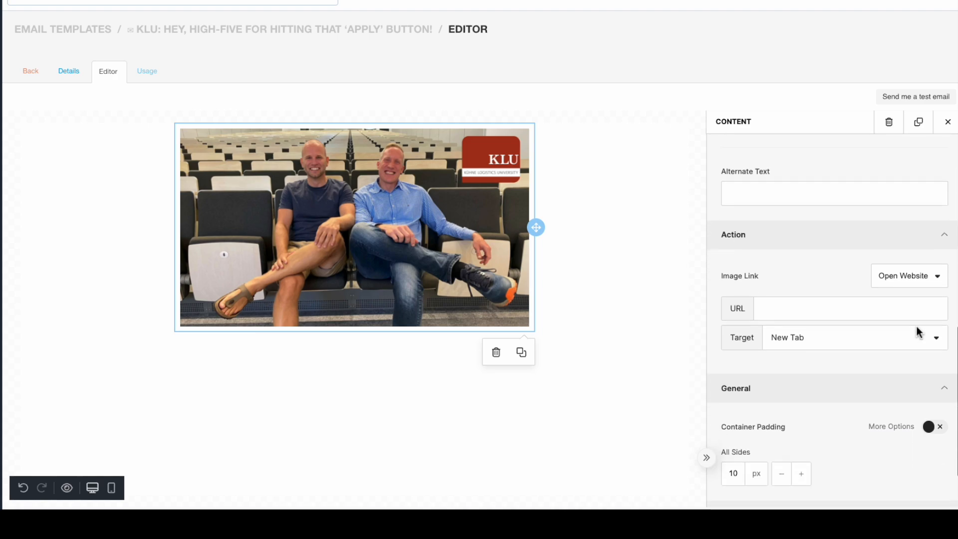
left_click(797, 308)
type("https://www.youtube.com/watch?v=Ag9fAlfzTcU")
left_click(816, 291)
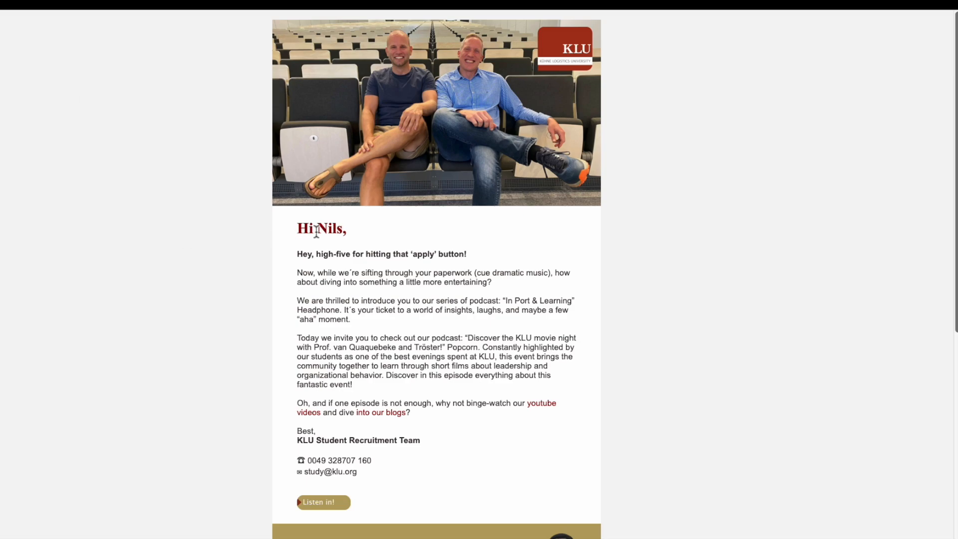
Select the greeting 'Hi Nils,' in the source email to copy it
left_click_drag(298, 228, 347, 228)
key("super+c")
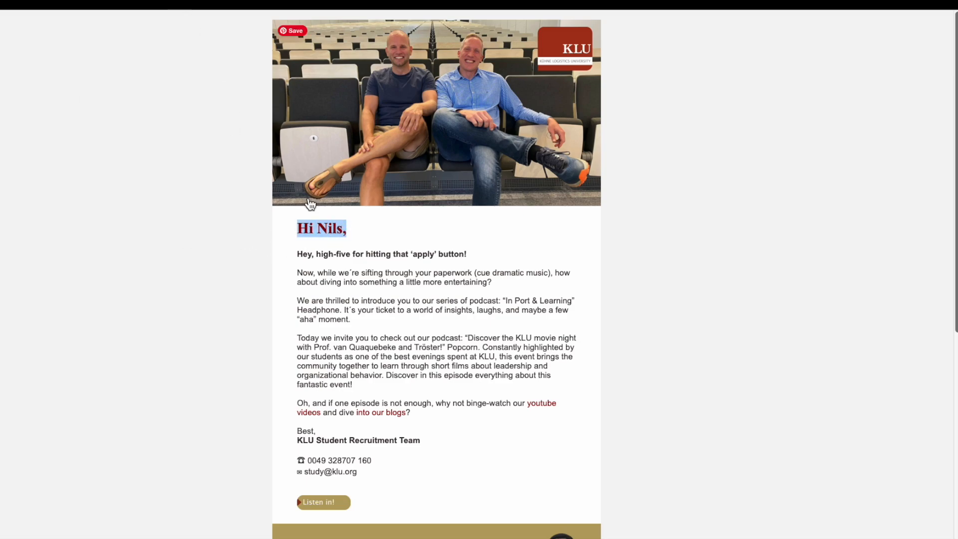
left_click(316, 225)
left_click_drag(318, 229, 344, 229)
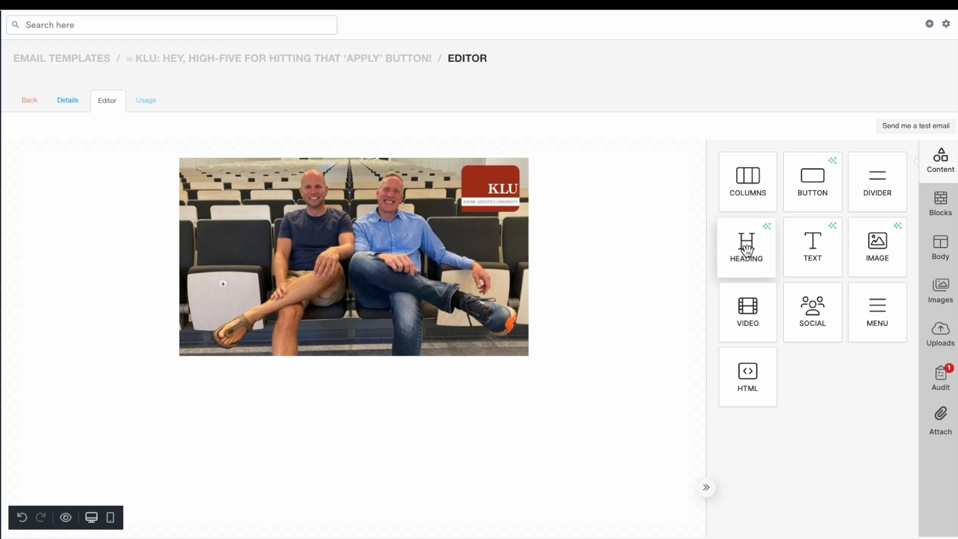
Add a Heading block below the image, removing an extra columns row placed by mistake
left_click_drag(747, 249, 423, 370)
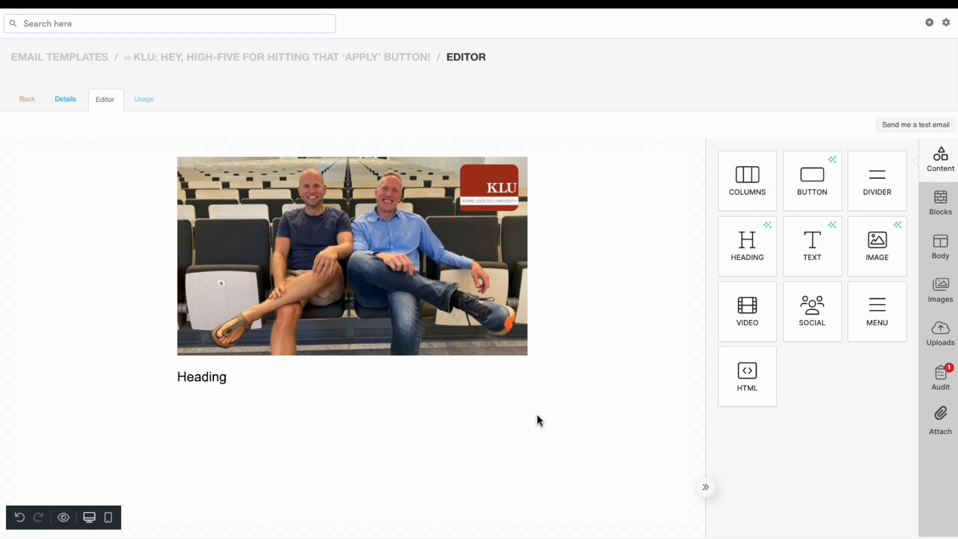
left_click_drag(768, 176, 384, 398)
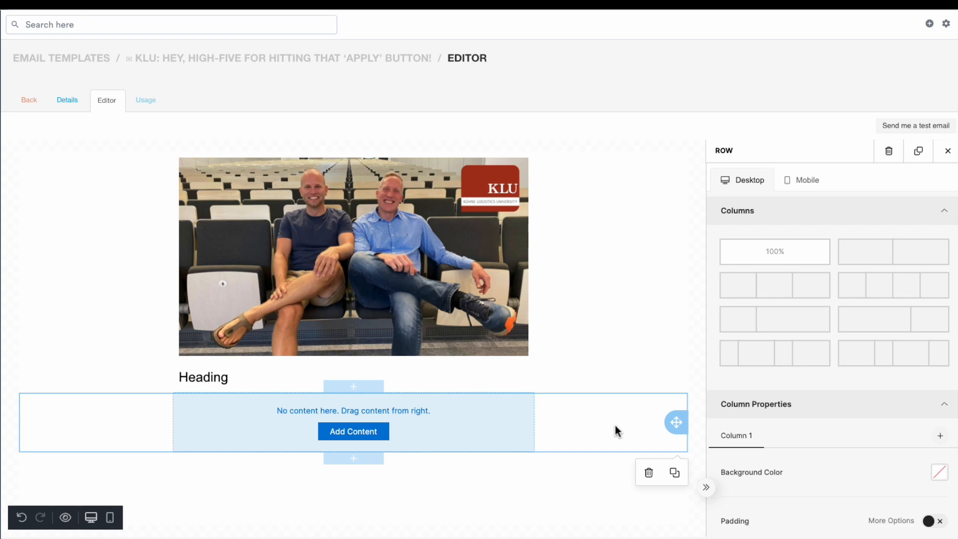
left_click(649, 472)
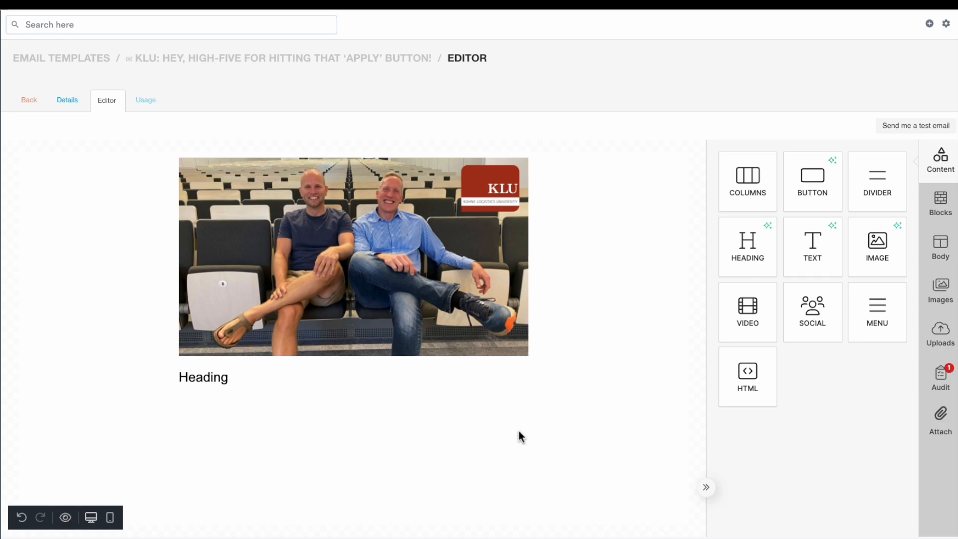
Paste the greeting into the heading with its formatting kept, then delete the name so only 'Hi ,' remains
left_click(236, 379)
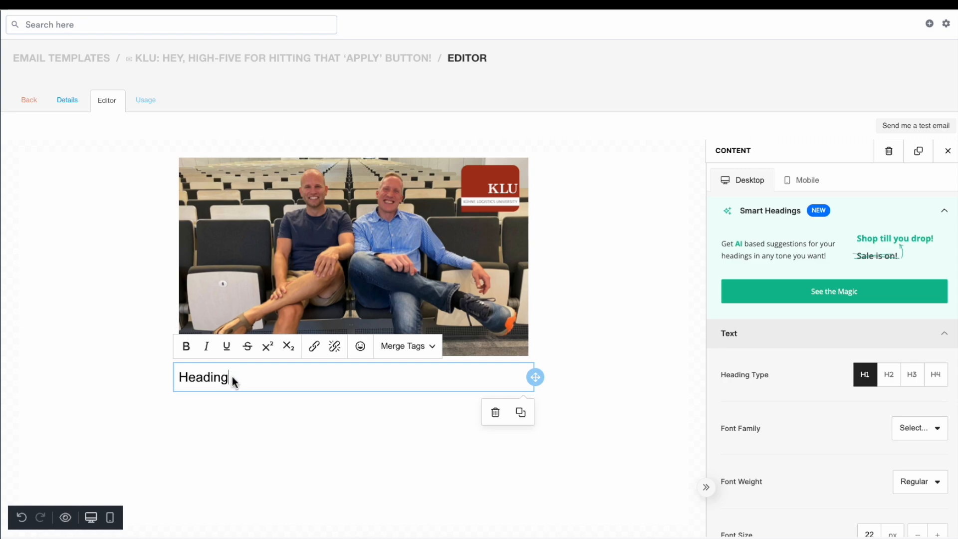
key("ctrl+v")
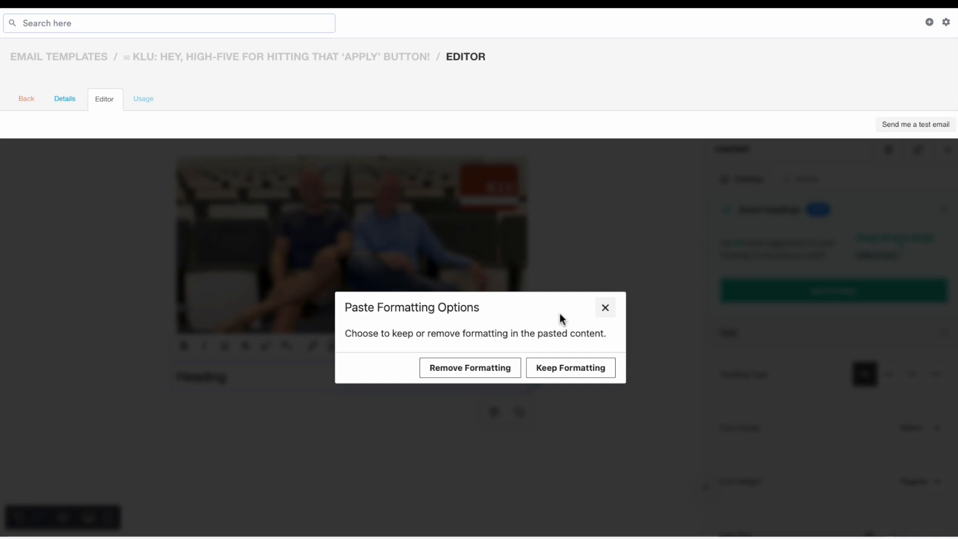
left_click(571, 373)
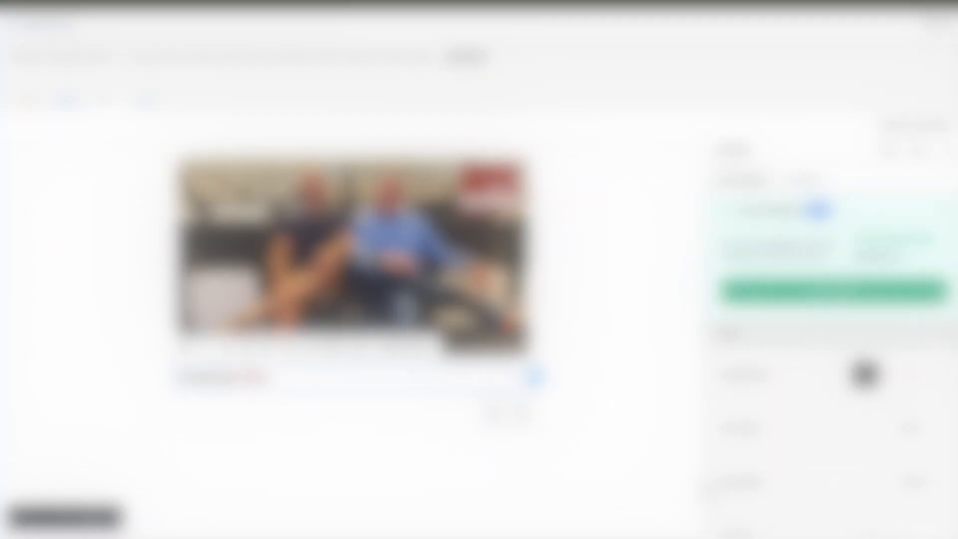
key("BackSpace")
key("BackSpace")
key("BackSpace")
key("BackSpace")
key("BackSpace")
key("BackSpace")
key("BackSpace")
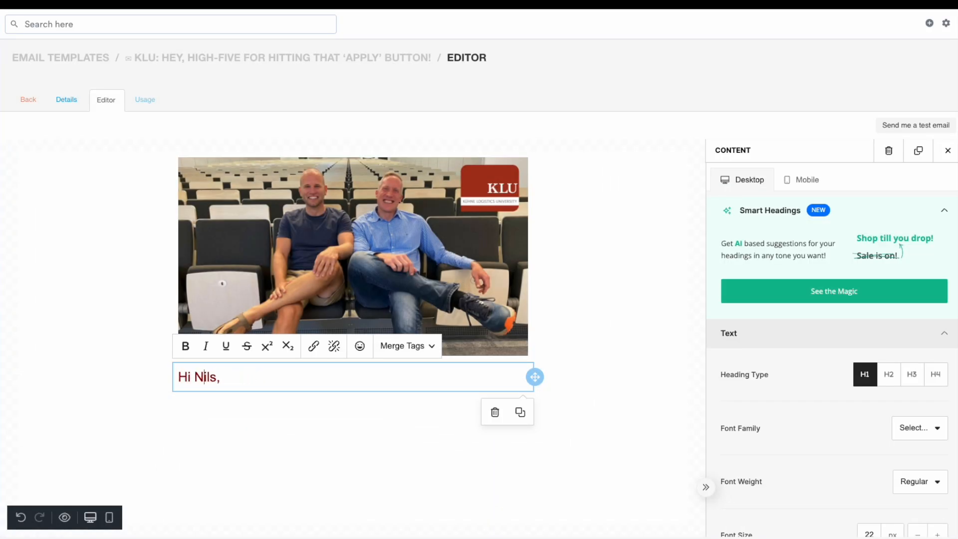
key("BackSpace")
key("BackSpace")
key("BackSpace")
key("BackSpace")
Insert the Profile 'First name' merge tag into the heading after 'Hi'
left_click(419, 351)
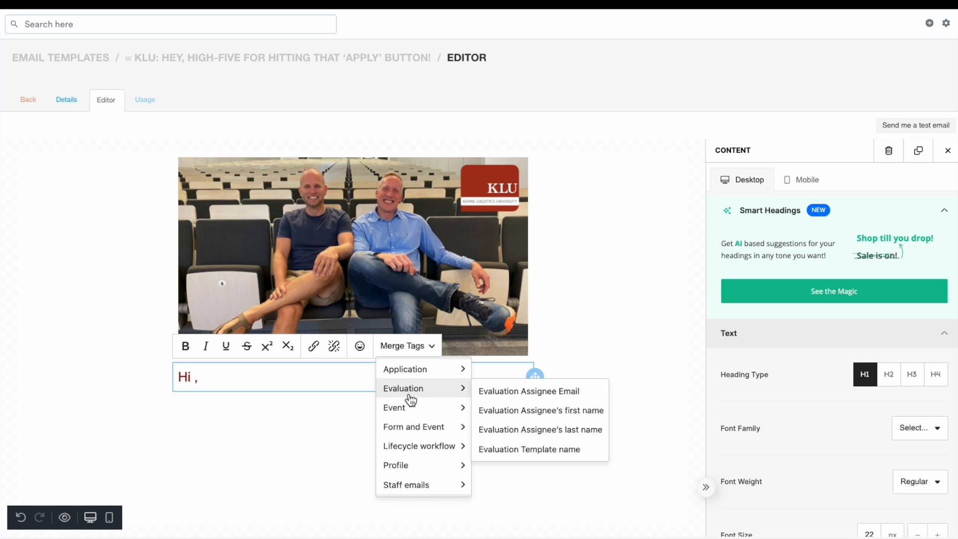
mouse_move(414, 469)
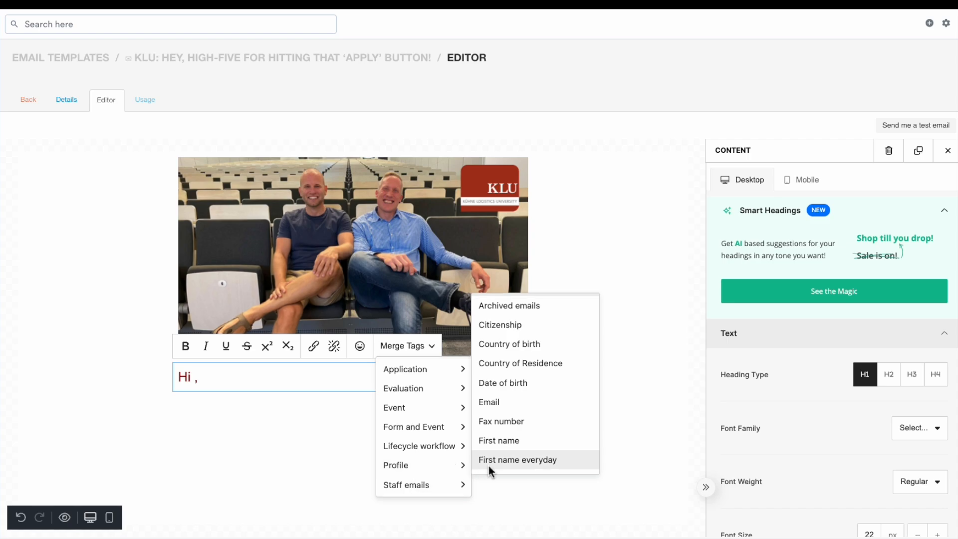
left_click(555, 440)
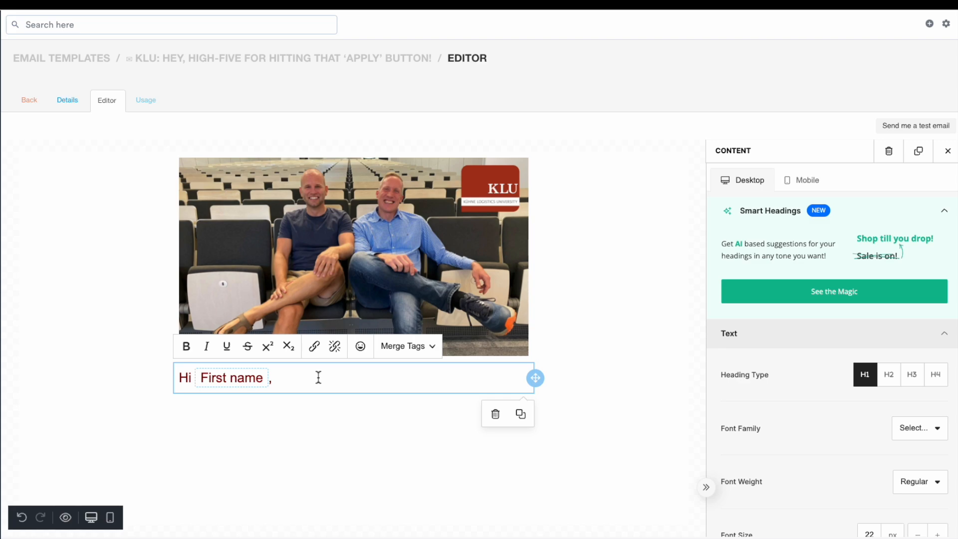
Make the whole greeting heading bold, comparing it with the greeting in the source email
triple_click(319, 377)
key("ctrl+b")
left_click(318, 378)
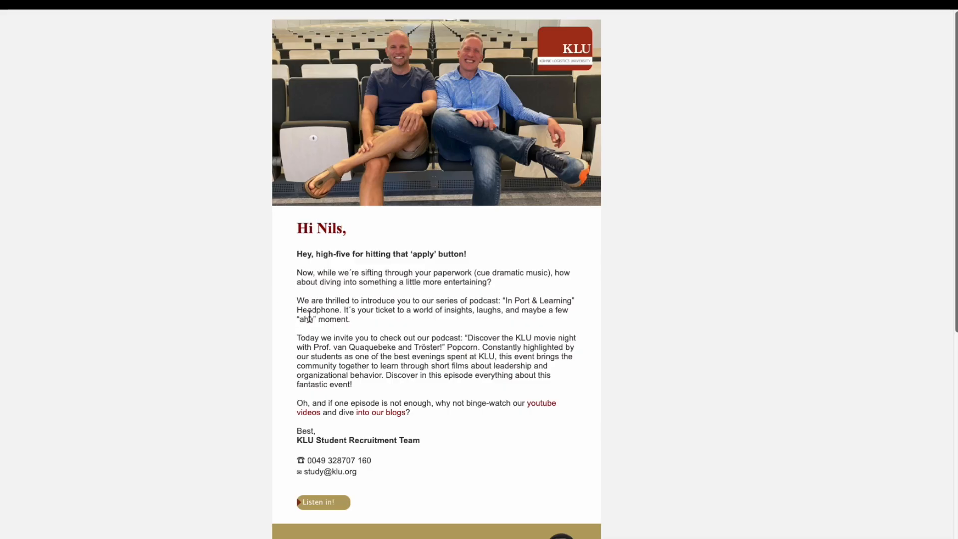
left_click_drag(347, 229, 297, 228)
left_click(364, 224)
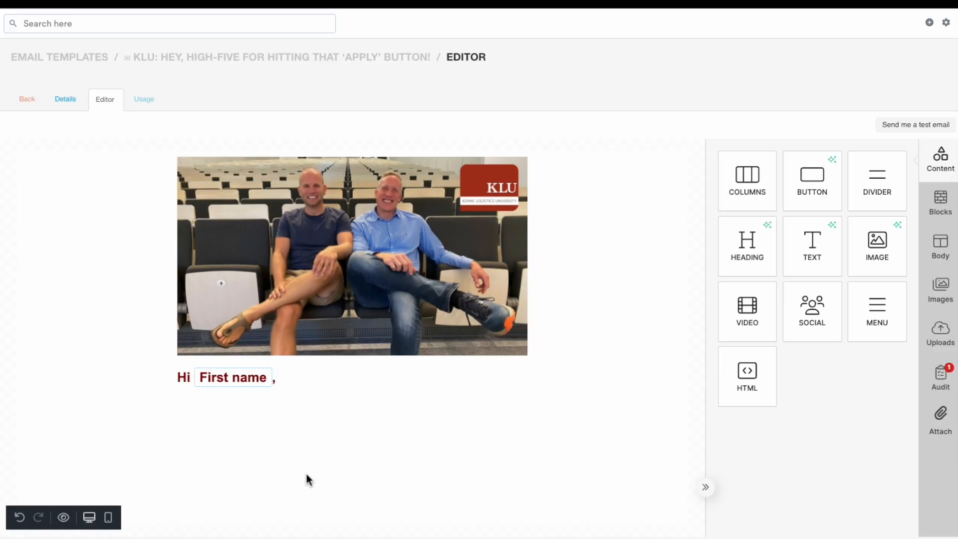
Add a Text block below the heading and replace its placeholder with the pasted email body, keeping formatting
left_click_drag(814, 261, 367, 416)
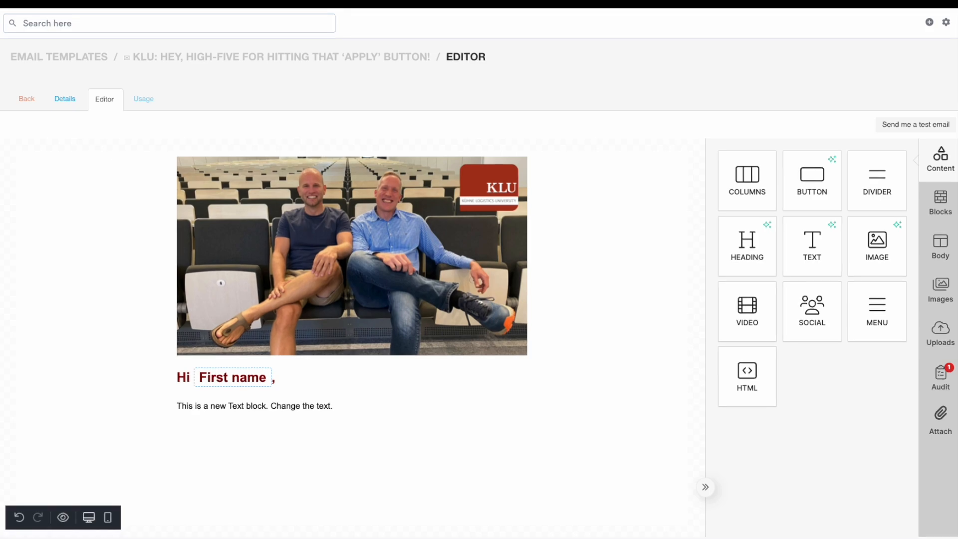
left_click(381, 413)
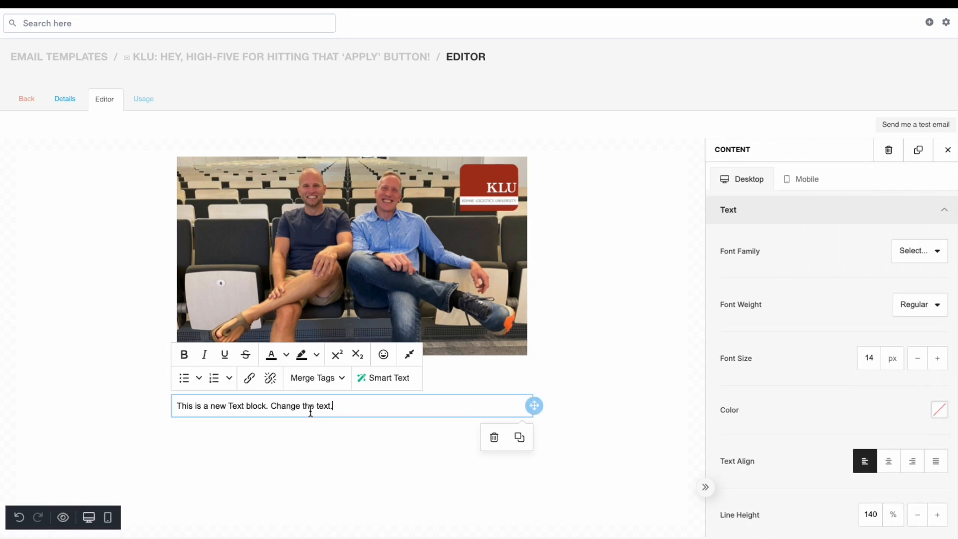
triple_click(311, 410)
key("BackSpace")
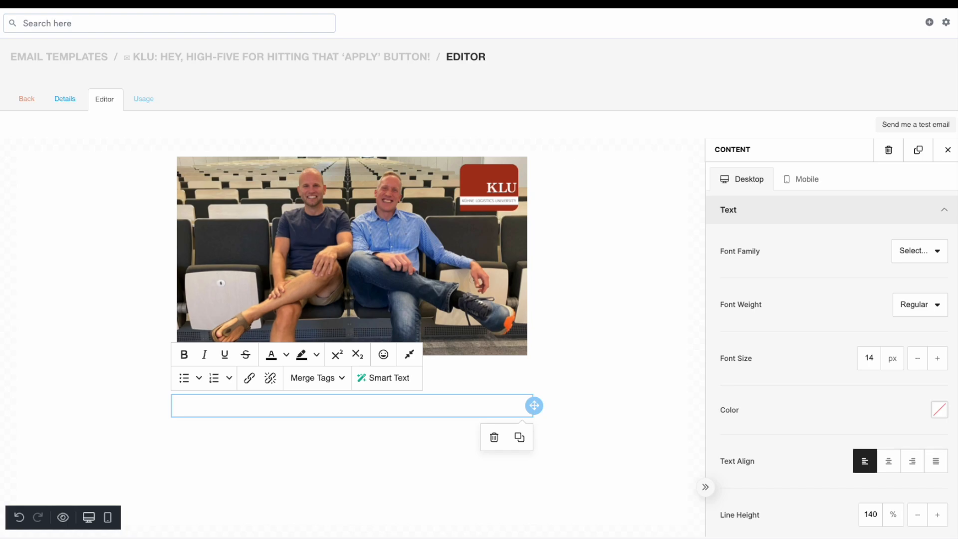
key("ctrl+v")
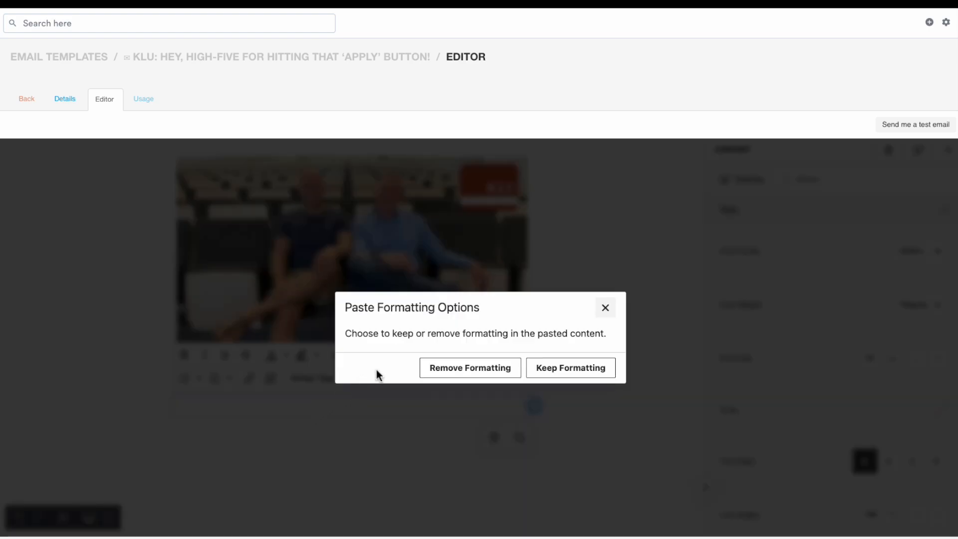
left_click(578, 368)
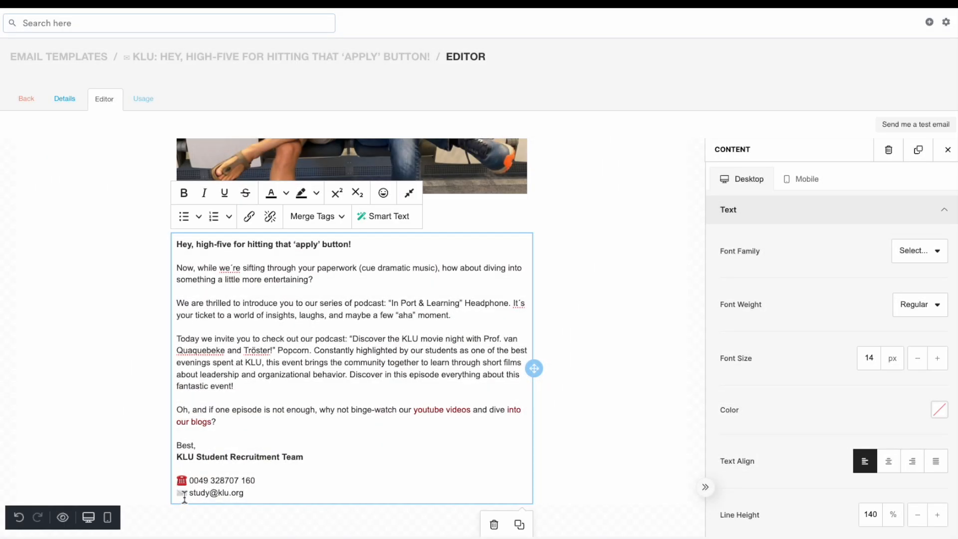
Turn the e-mail address at the end of the body into a Send Email link to the pasted contact address
left_click_drag(190, 494, 244, 493)
key("ctrl+c")
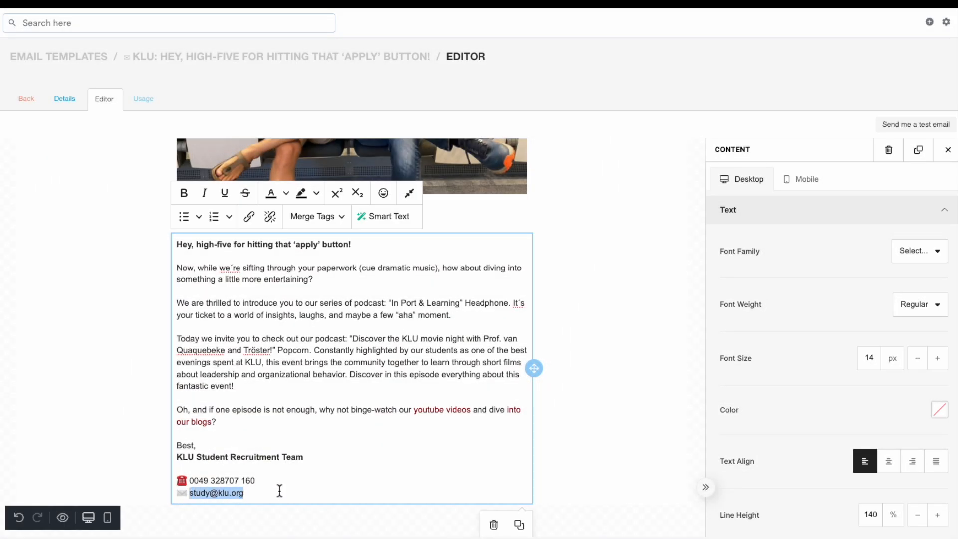
left_click(255, 222)
left_click(605, 303)
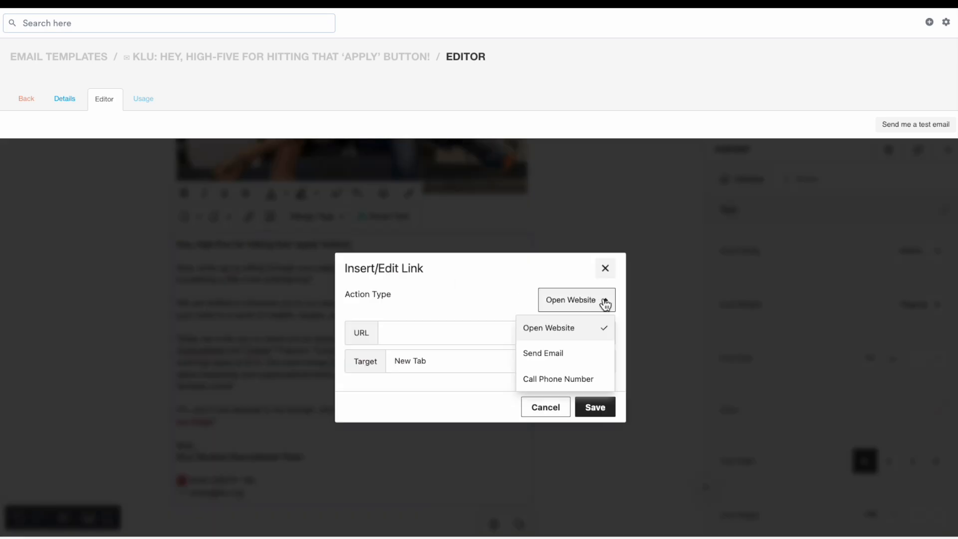
left_click(582, 353)
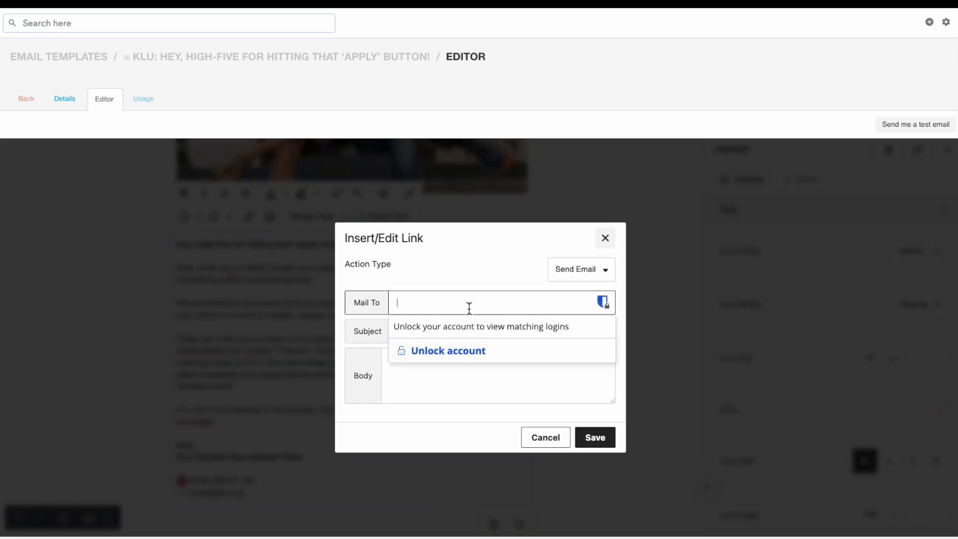
key("ctrl+v")
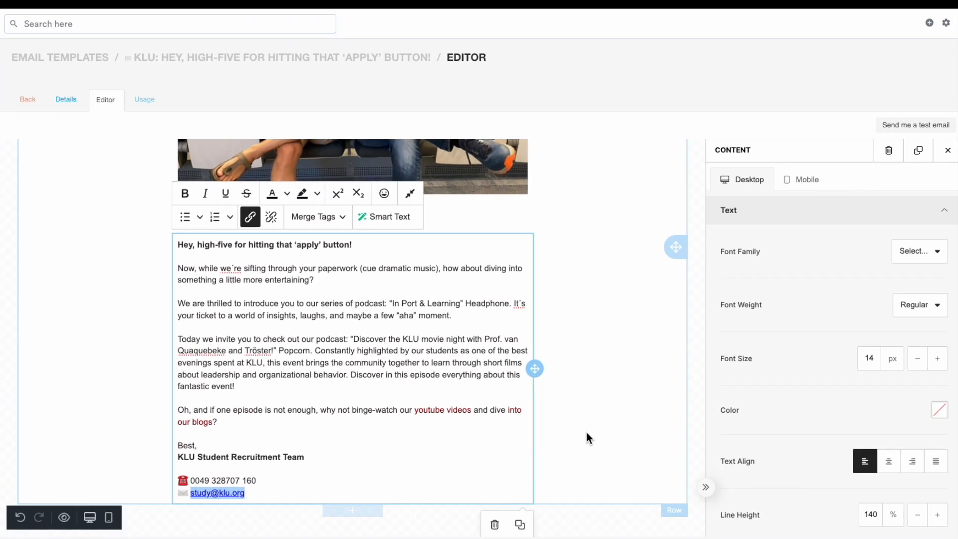
left_click(585, 432)
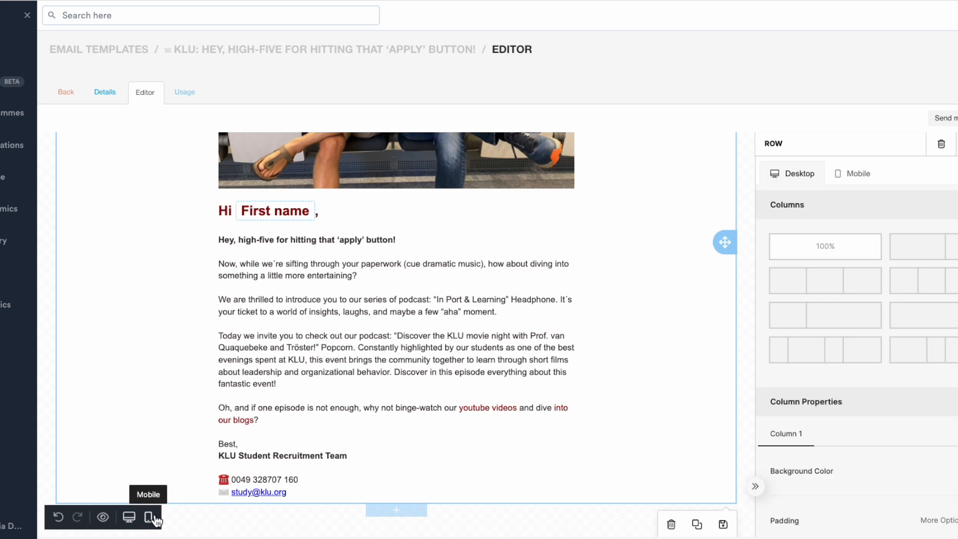
Preview the email and test the 'youtube videos' and 'into our blogs' links
left_click(103, 517)
scroll(164, 503, "down", 5)
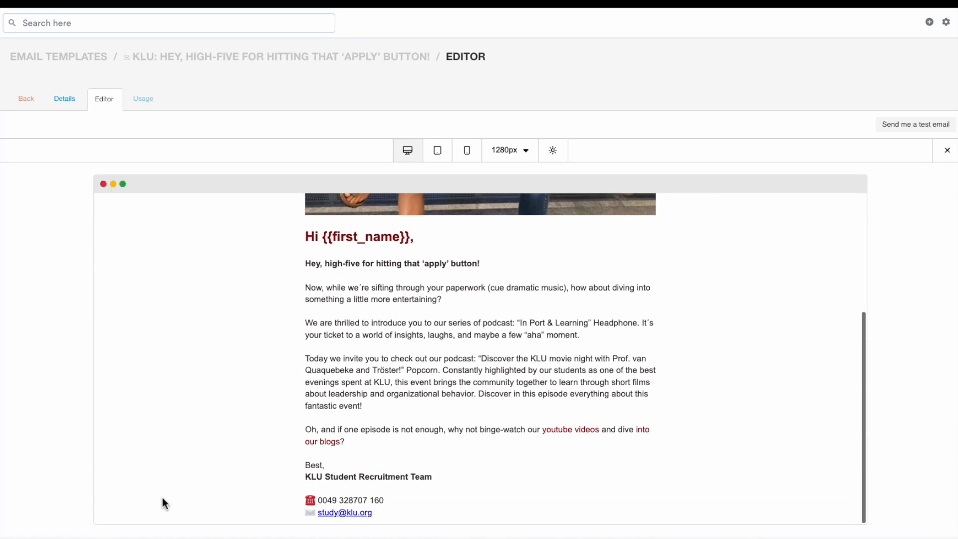
left_click(590, 431)
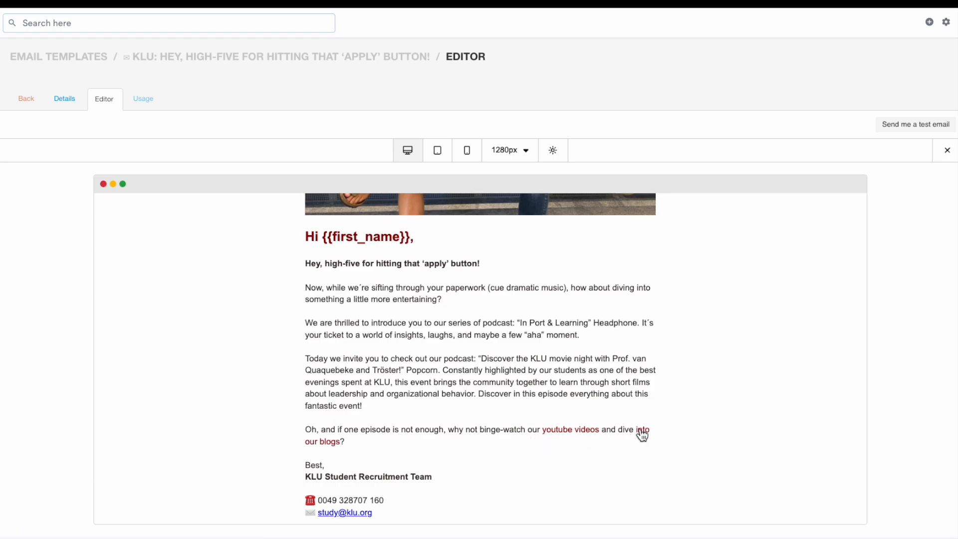
left_click(641, 432)
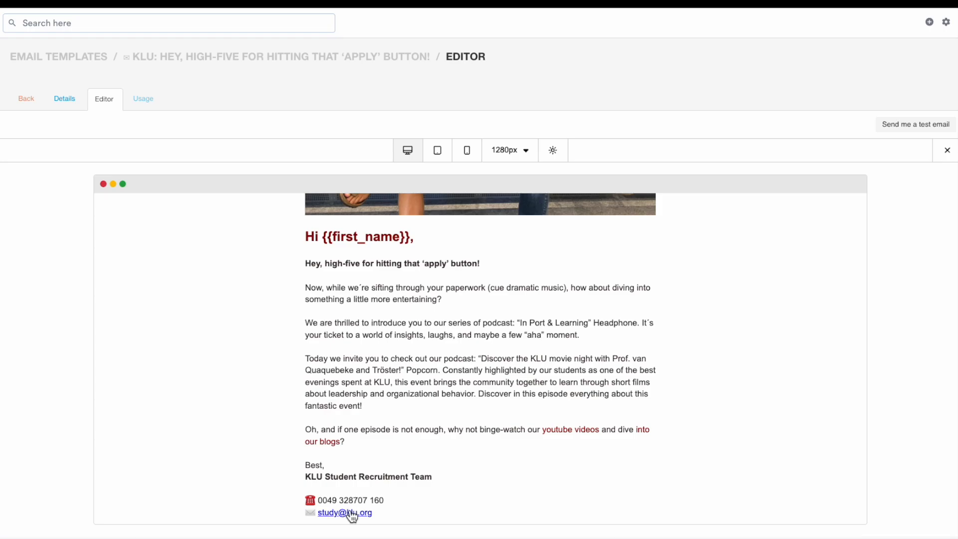
Preview the email at tablet and mobile widths and review the list of device width presets
left_click(348, 511)
left_click_drag(483, 226, 472, 222)
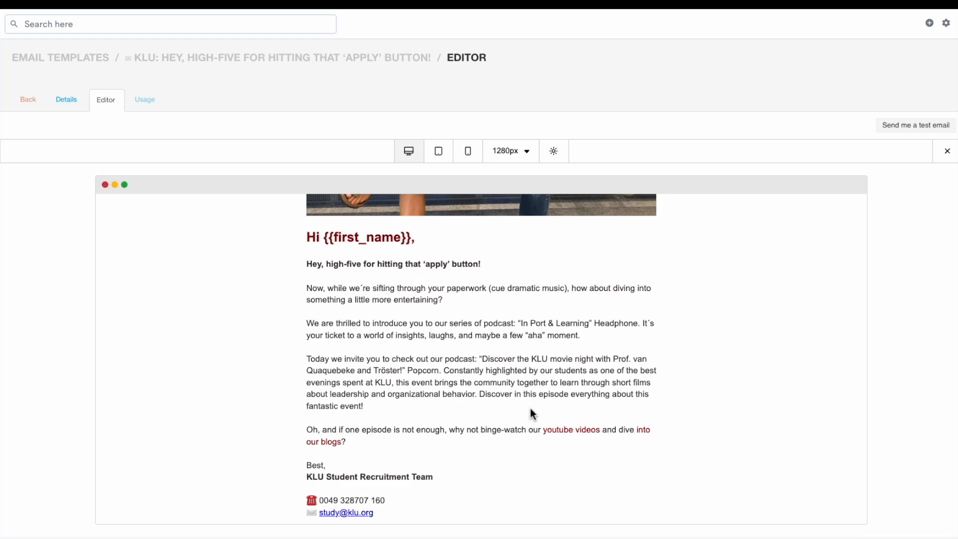
left_click(439, 160)
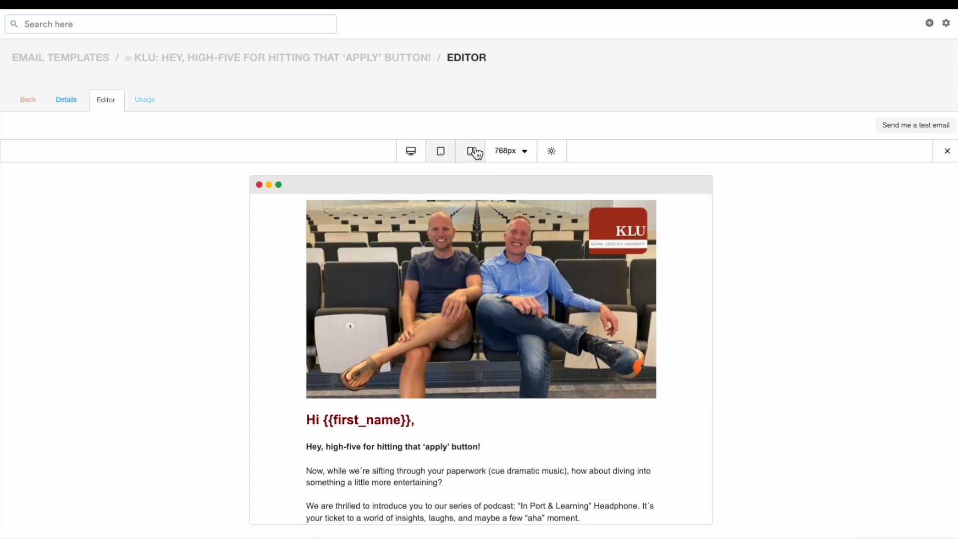
left_click(471, 152)
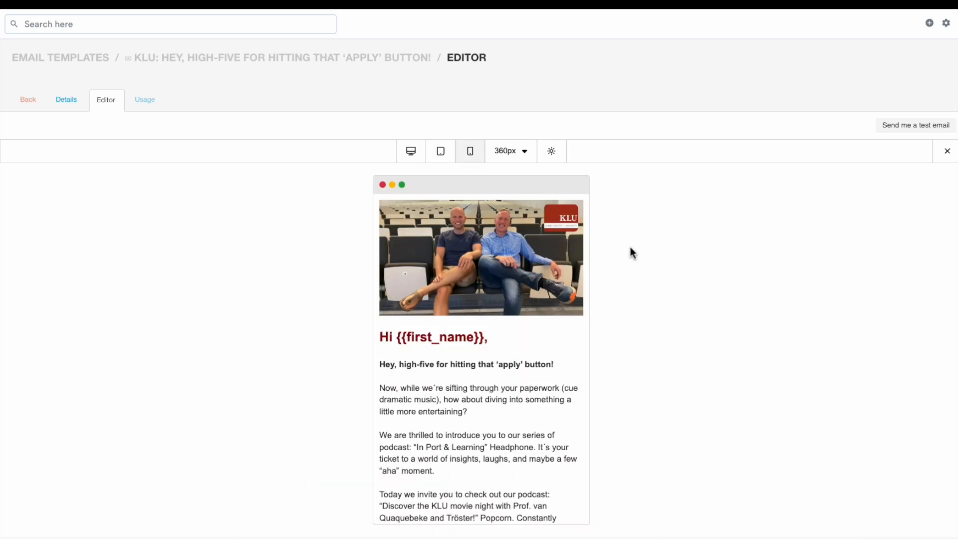
left_click(528, 153)
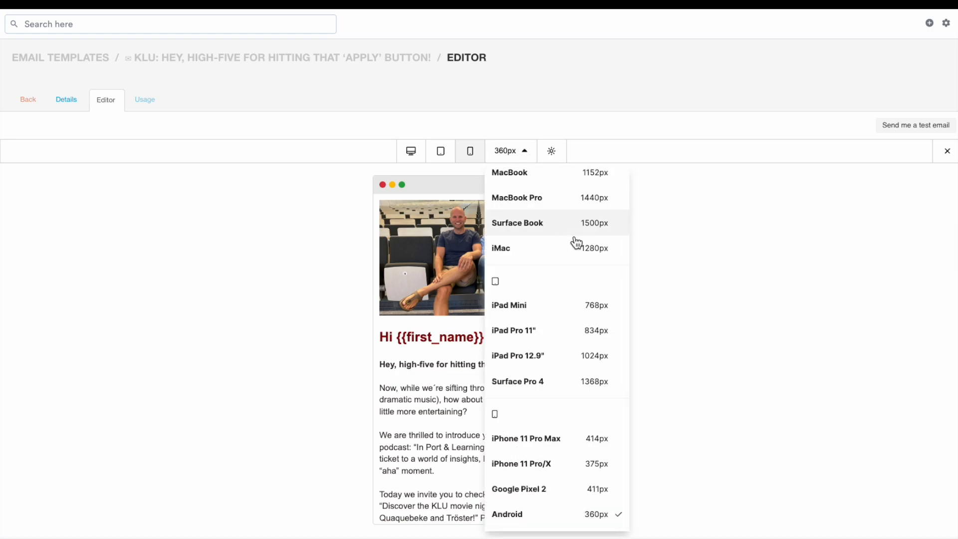
scroll(577, 242, "up", 3)
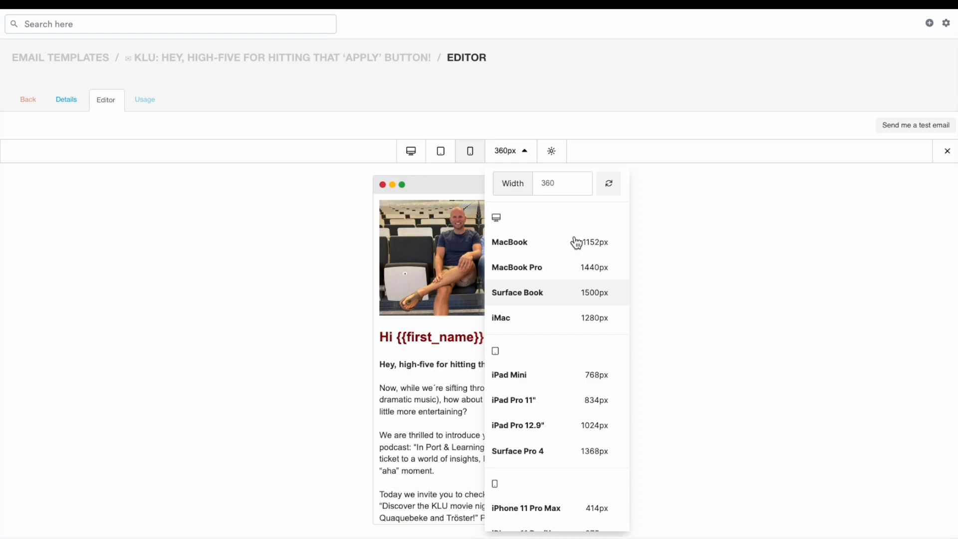
scroll(576, 243, "down", 3)
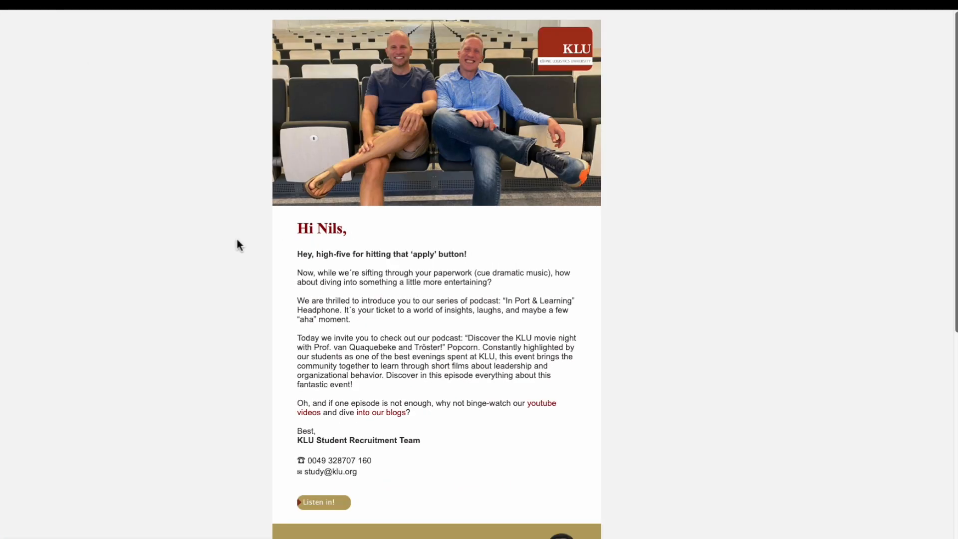
Add an Image block below the contact details with the 'Listen in!' button image, aligned left
scroll(342, 339, "down", 5)
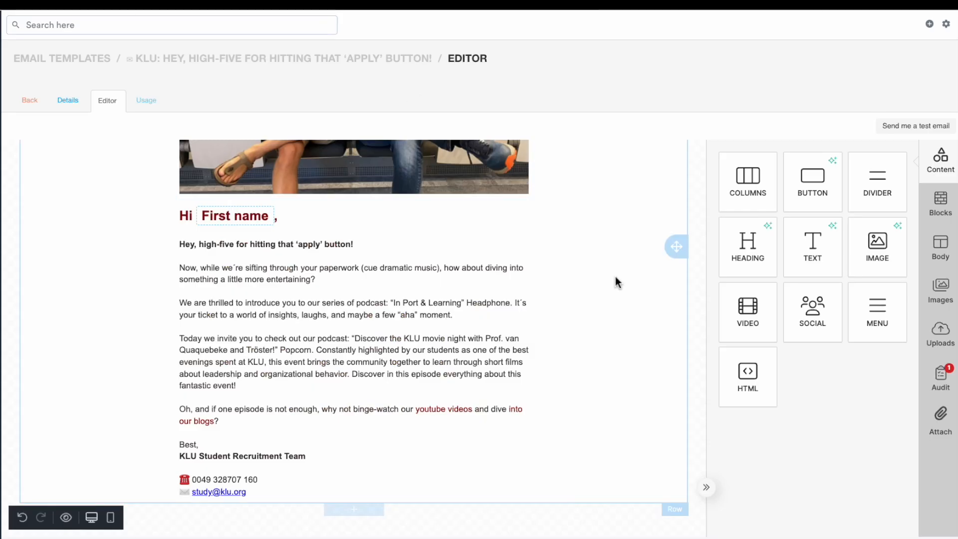
left_click_drag(888, 244, 360, 504)
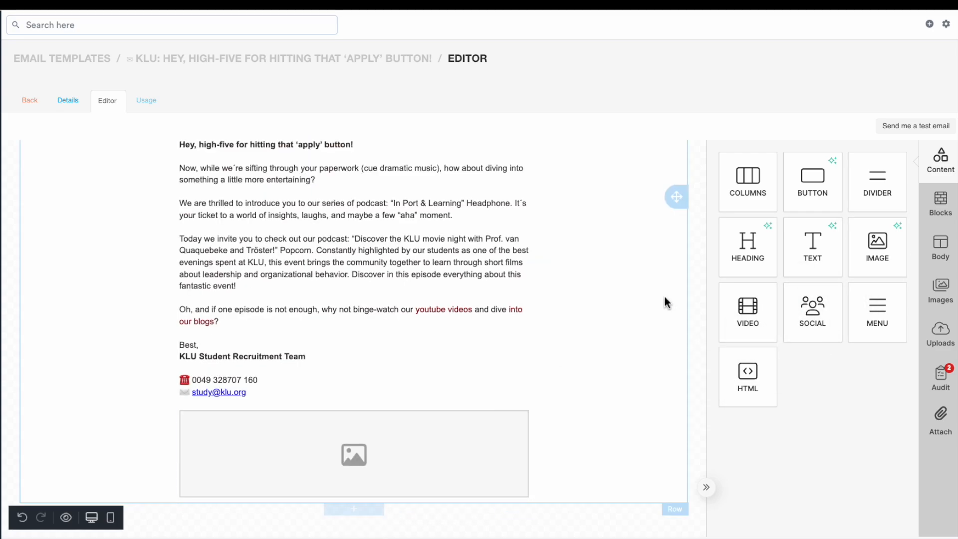
left_click(454, 427)
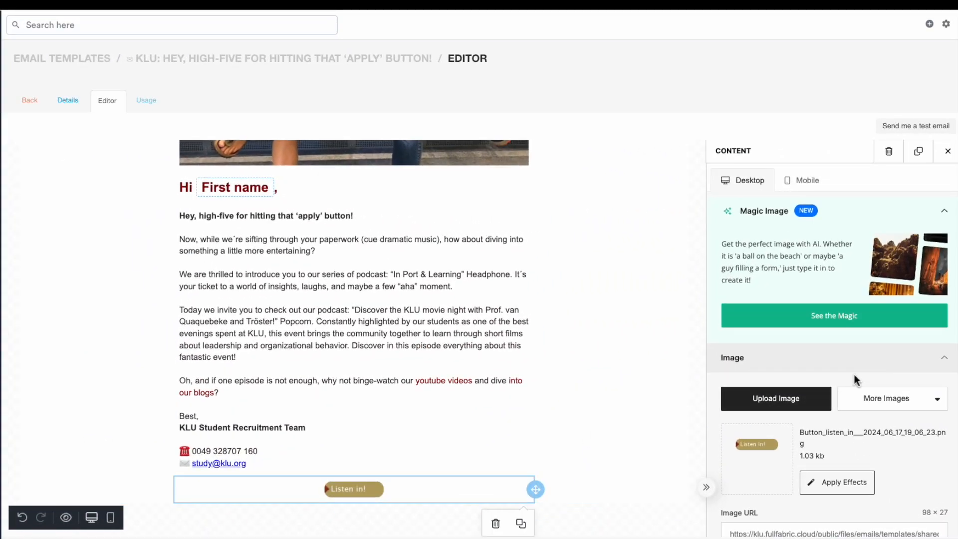
scroll(855, 381, "down", 5)
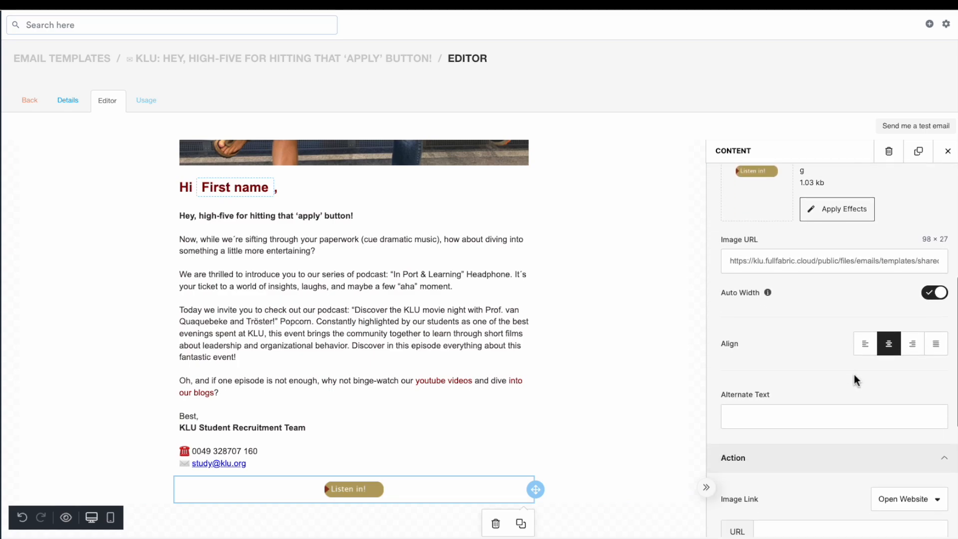
left_click(875, 352)
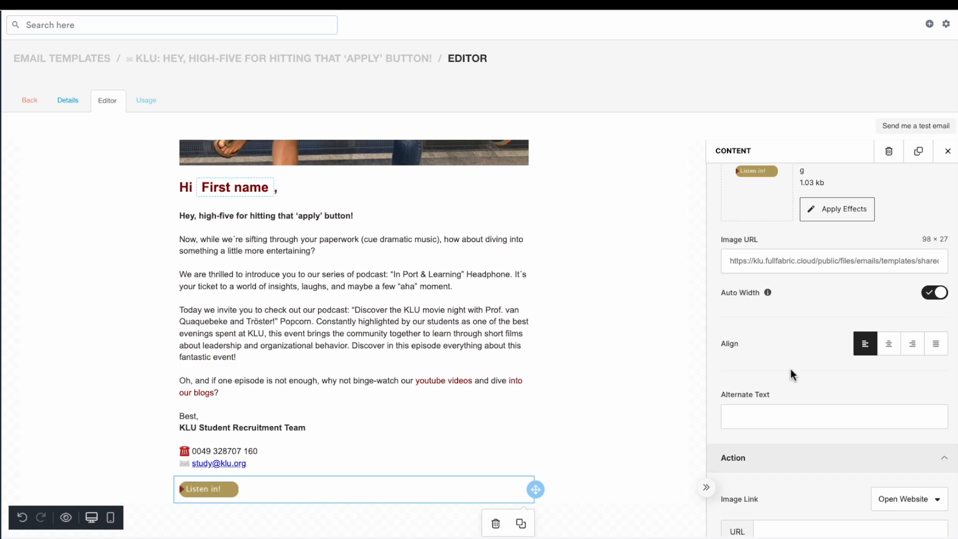
Link the 'Listen in!' image to the pasted YouTube video URL, opening in a new tab
scroll(790, 369, "down", 4)
left_click(794, 342)
type("https://www.youtube.com/watch?v=Ag9fAlfzTcU")
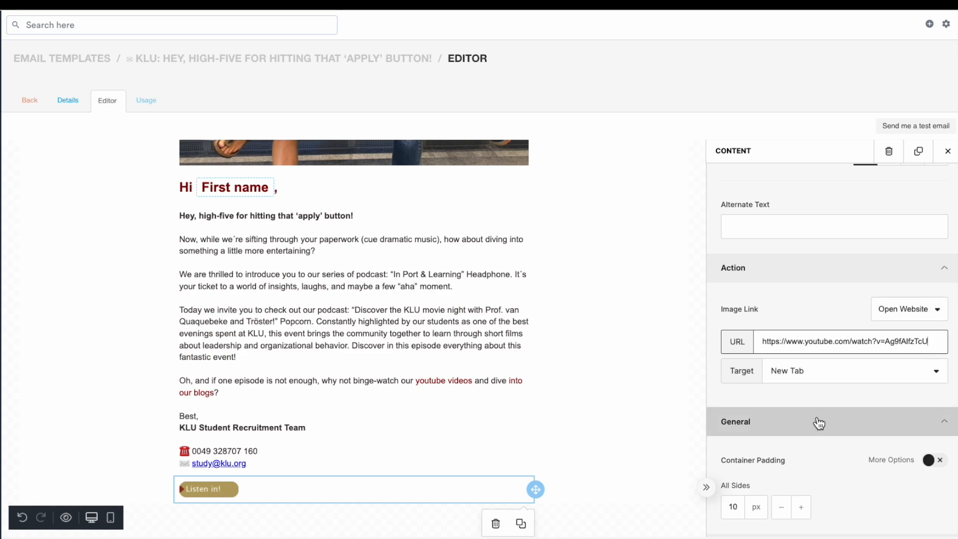
left_click(947, 151)
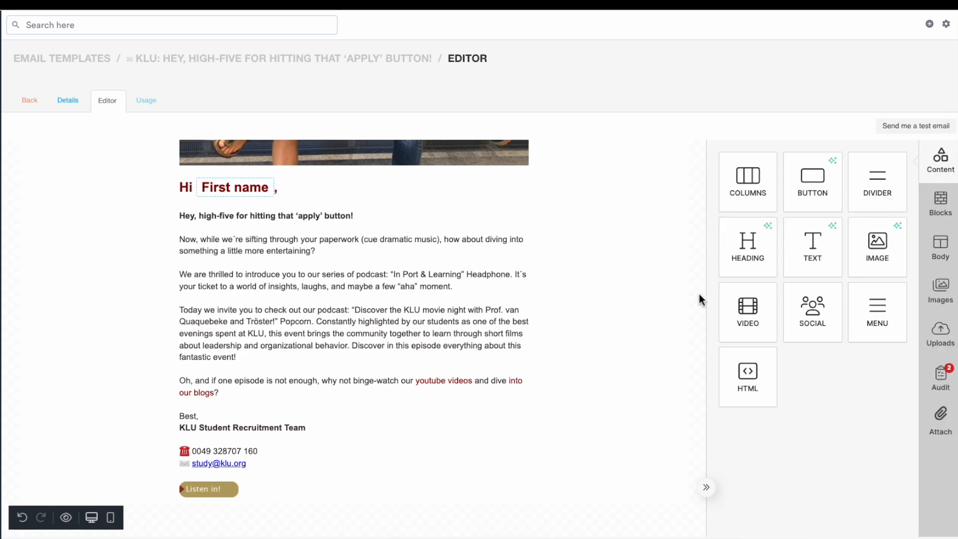
Open the Open Day banner's link from the source email and copy the Open Day page address
left_click(503, 479)
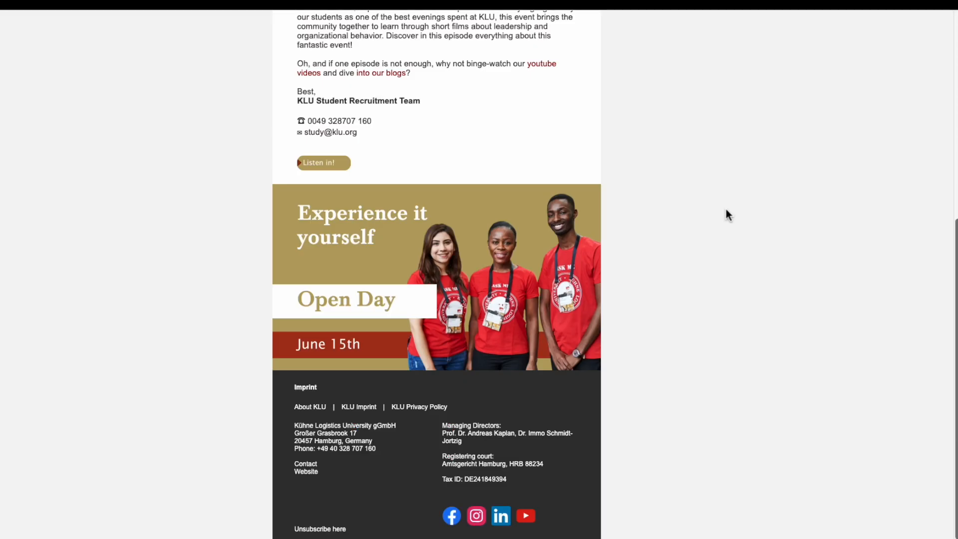
left_click(500, 251)
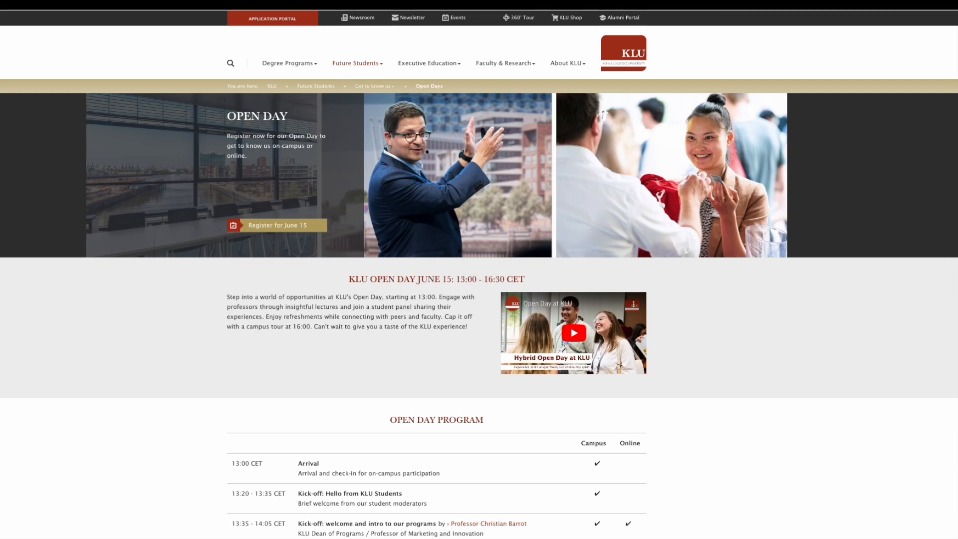
right_click(296, 10)
left_click(289, 80)
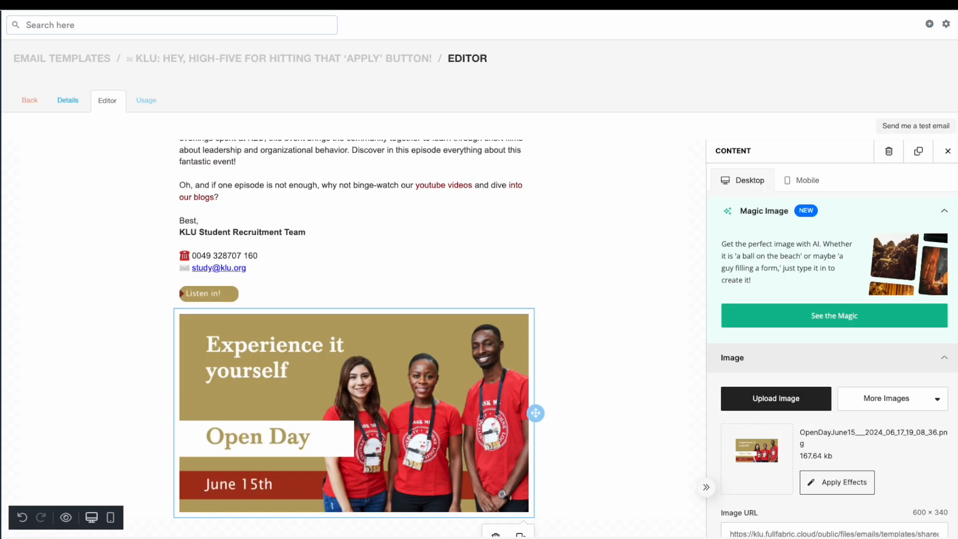
Link the Open Day banner image in the template to the copied Open Day page URL
left_click(677, 325)
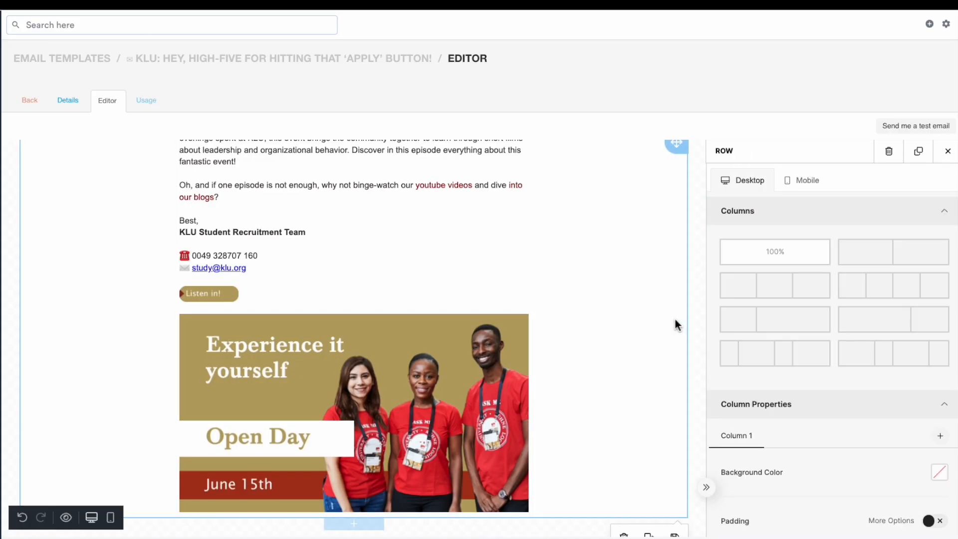
left_click(432, 360)
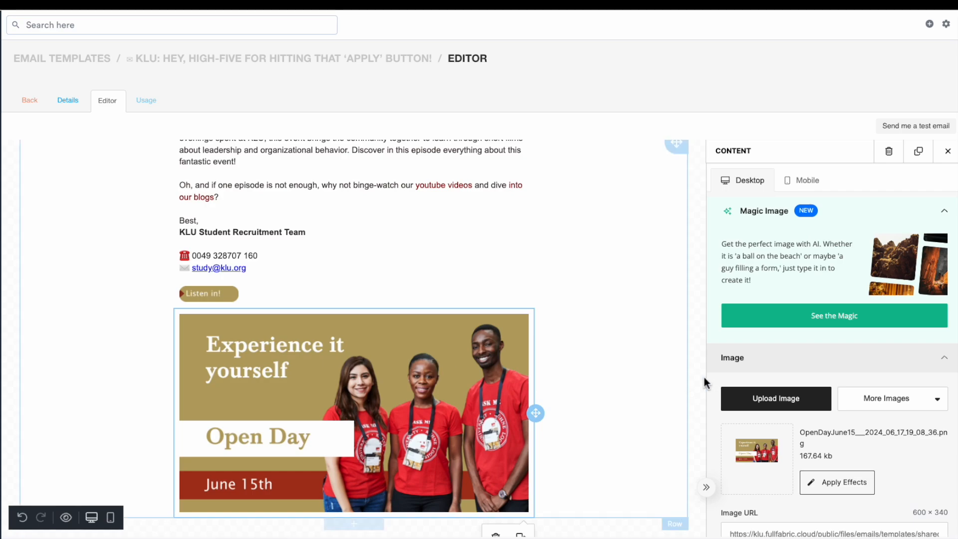
scroll(823, 374, "down", 4)
scroll(825, 375, "down", 5)
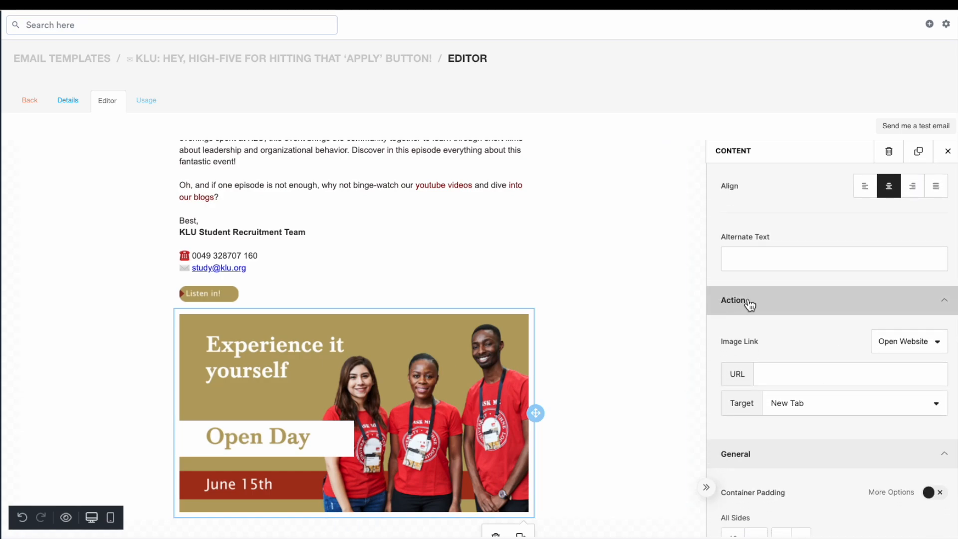
left_click(793, 370)
key("ctrl+v")
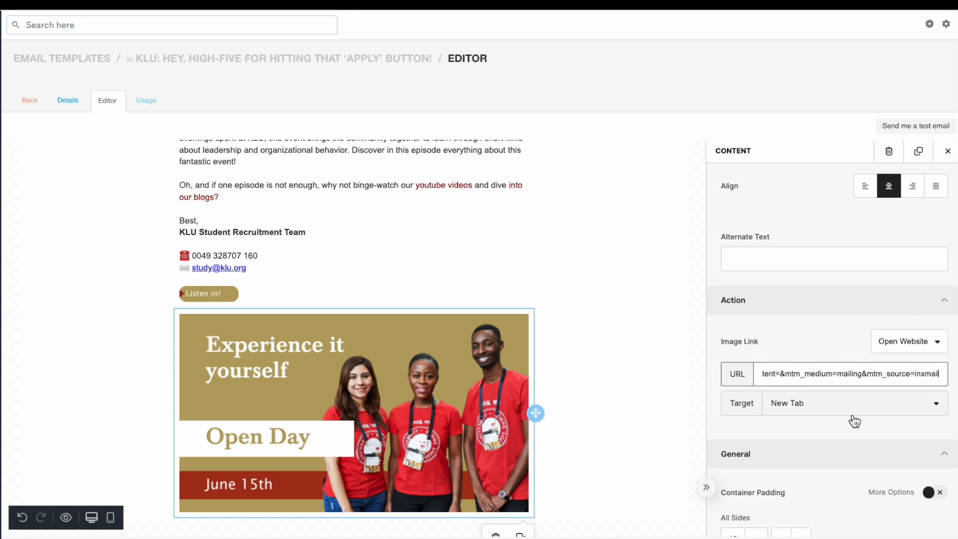
left_click(690, 229)
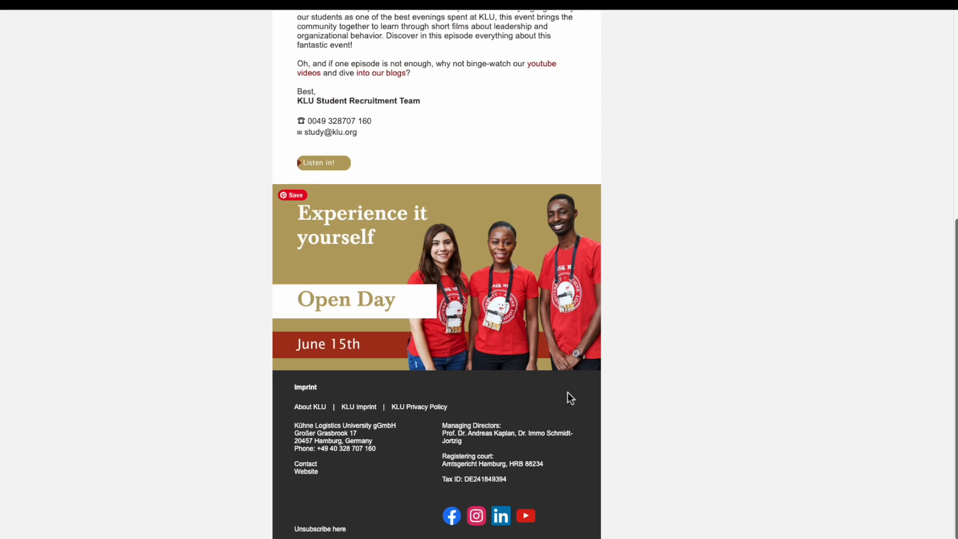
Scroll through the source email and select its Imprint footer section
scroll(409, 463, "up", 7)
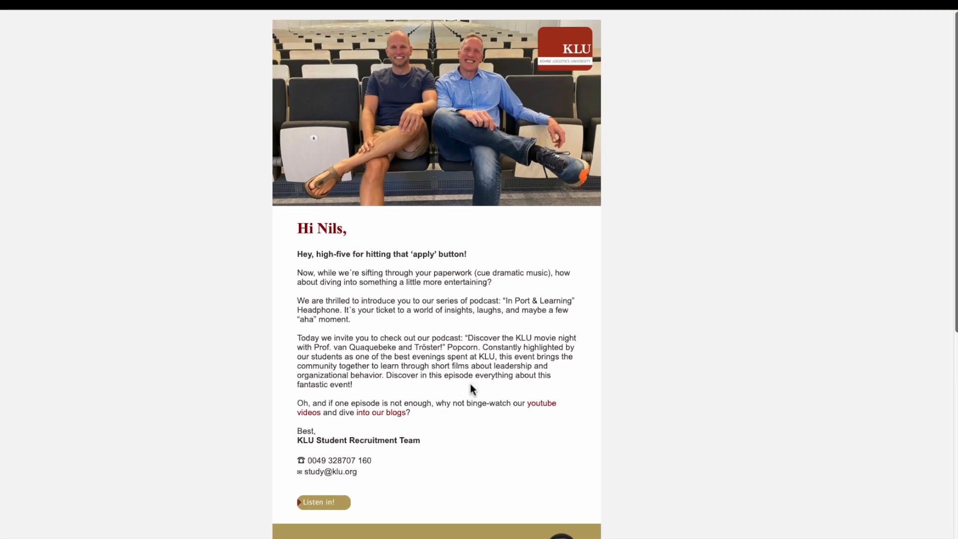
scroll(470, 384, "down", 8)
scroll(581, 473, "up", 1)
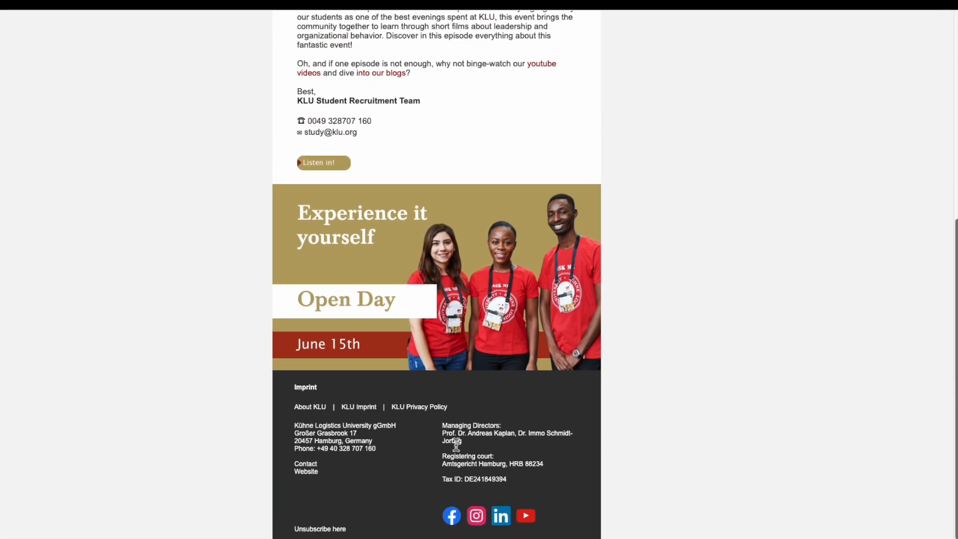
left_click_drag(295, 422, 504, 484)
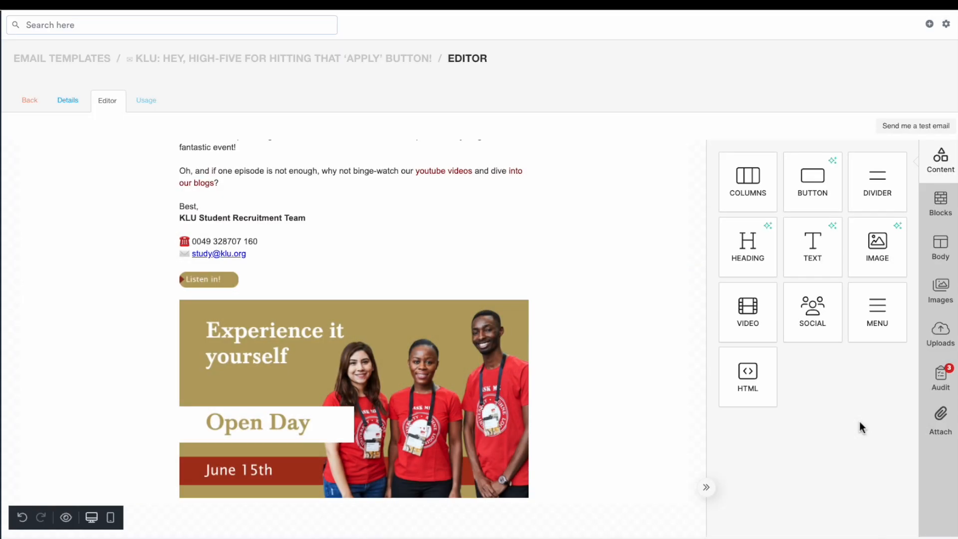
Add a row below the Open Day banner with a Text block holding the pasted Imprint heading and footer links, removing formatting
left_click_drag(758, 181, 392, 504)
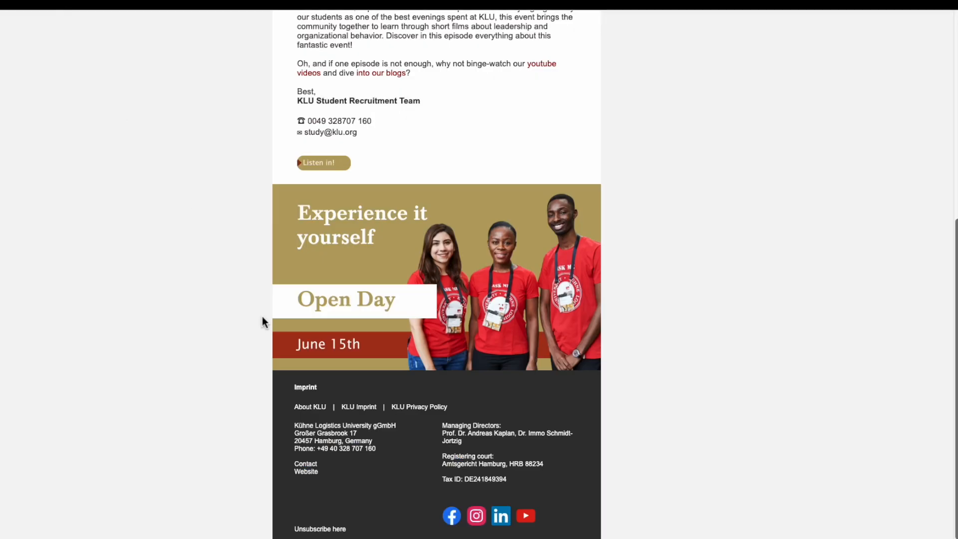
left_click_drag(296, 389, 460, 414)
key("super+c")
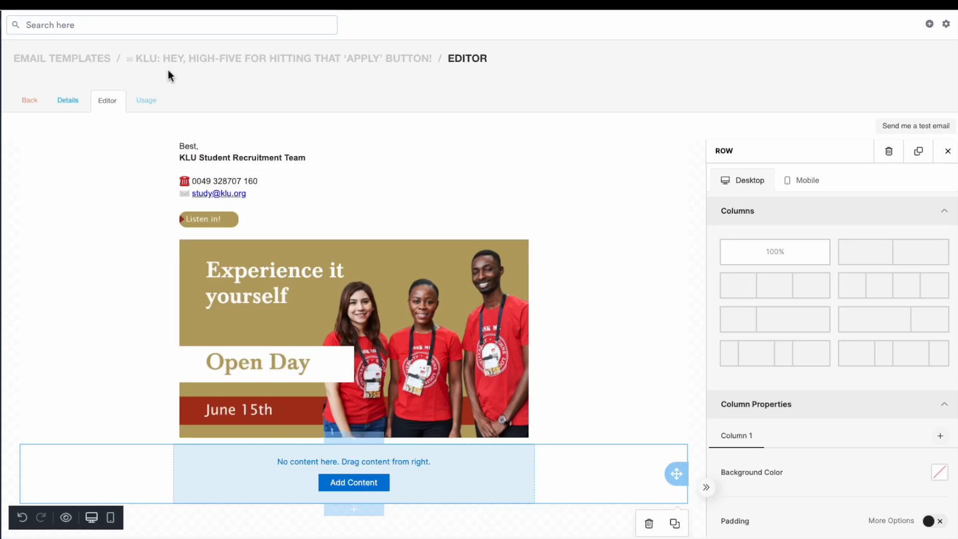
left_click(353, 483)
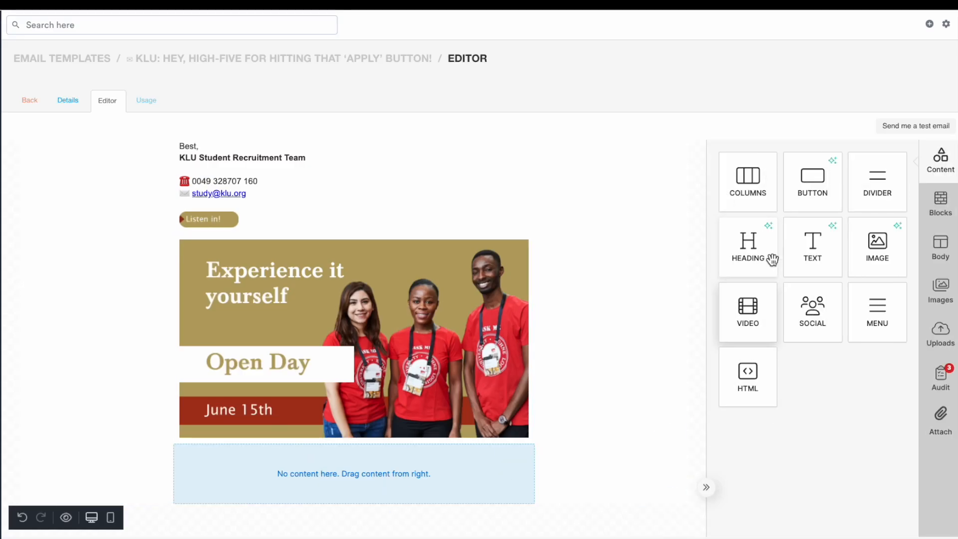
left_click_drag(798, 228, 363, 464)
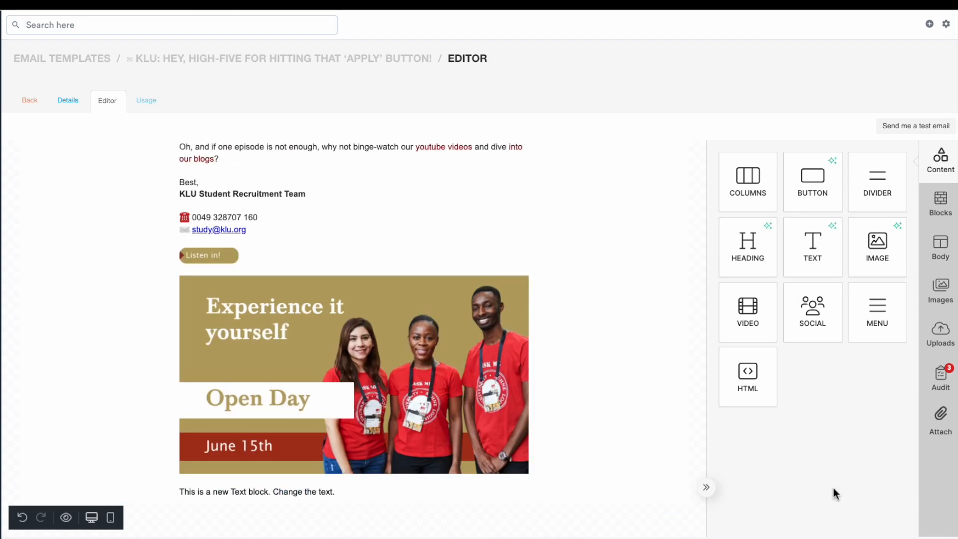
left_click(546, 496)
triple_click(274, 492)
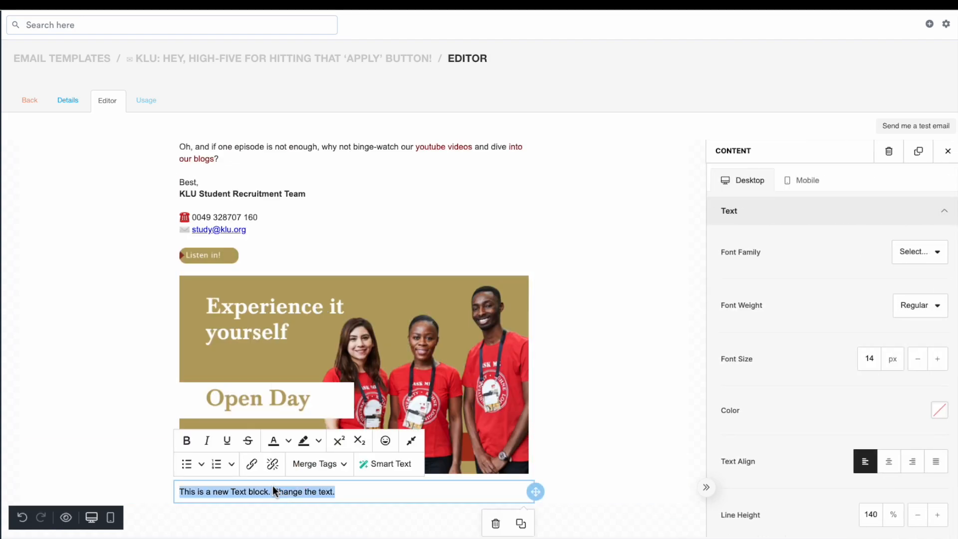
key("ctrl+v")
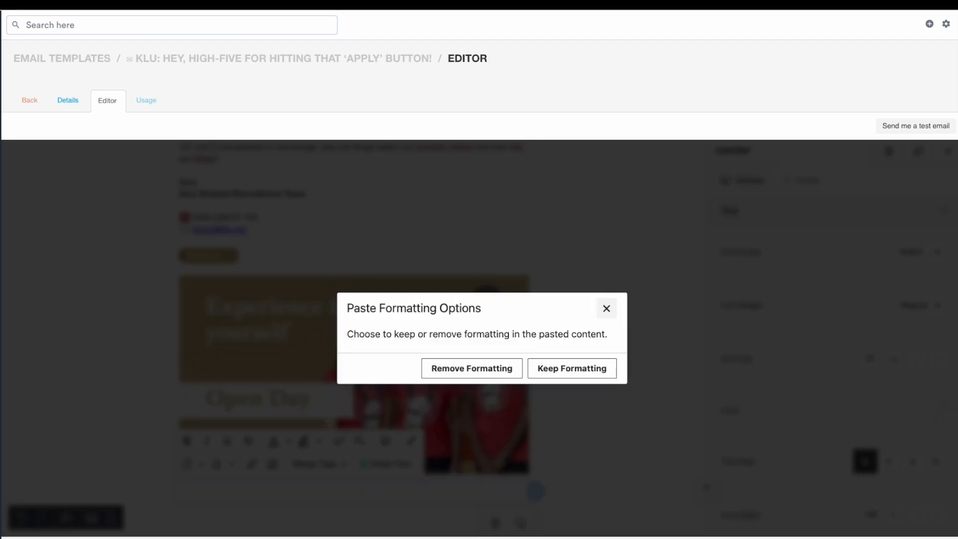
left_click(491, 377)
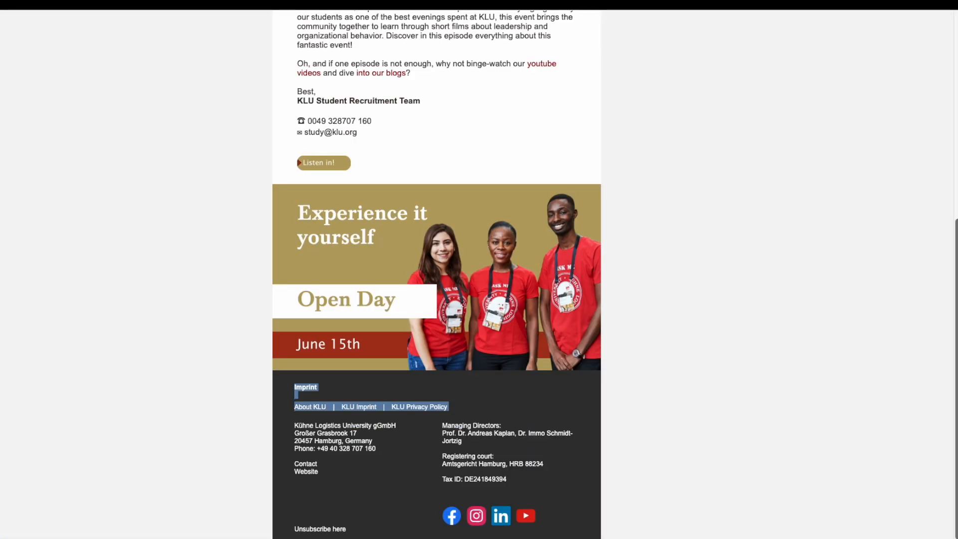
Copy the footer's address details from the source email and add a blank two-column row below the Imprint links
left_click_drag(294, 422, 527, 478)
left_click(527, 477)
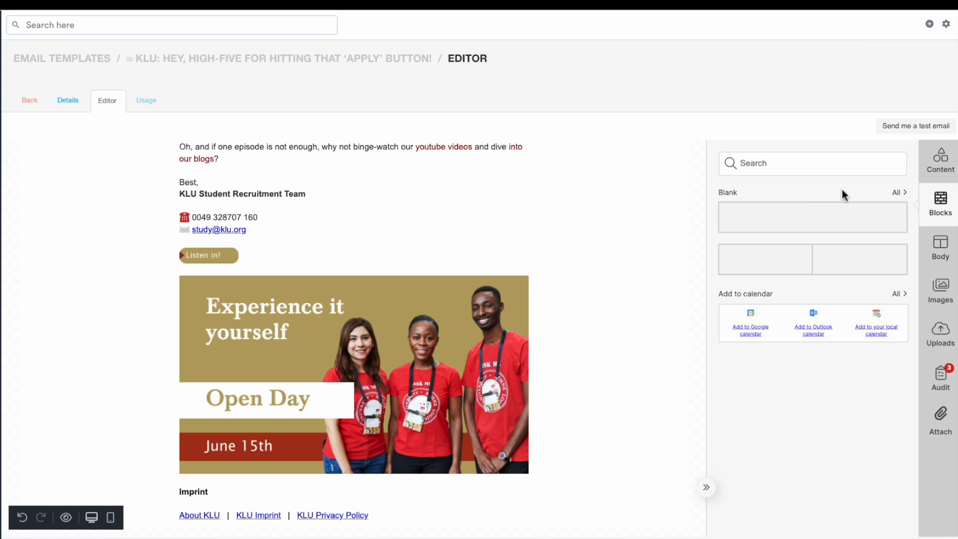
left_click(896, 192)
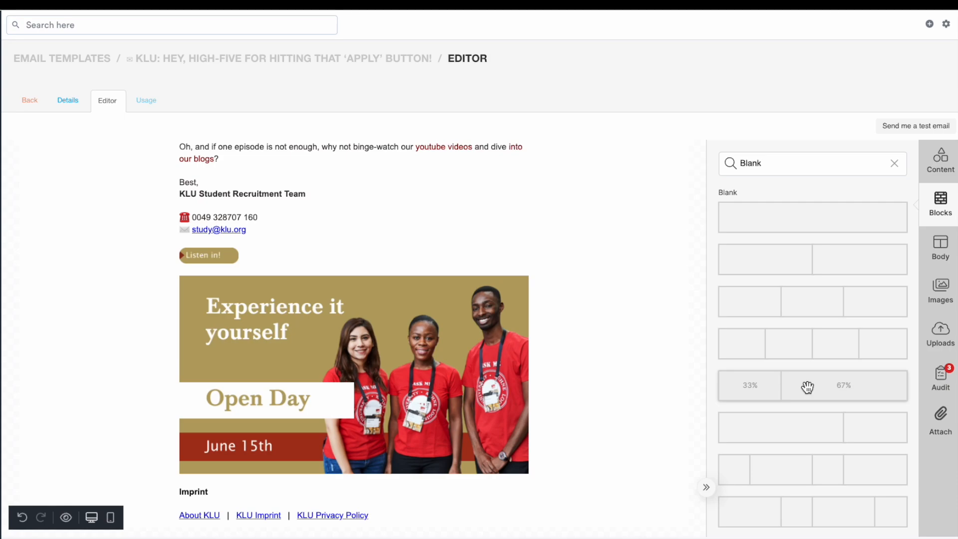
left_click_drag(834, 258, 515, 504)
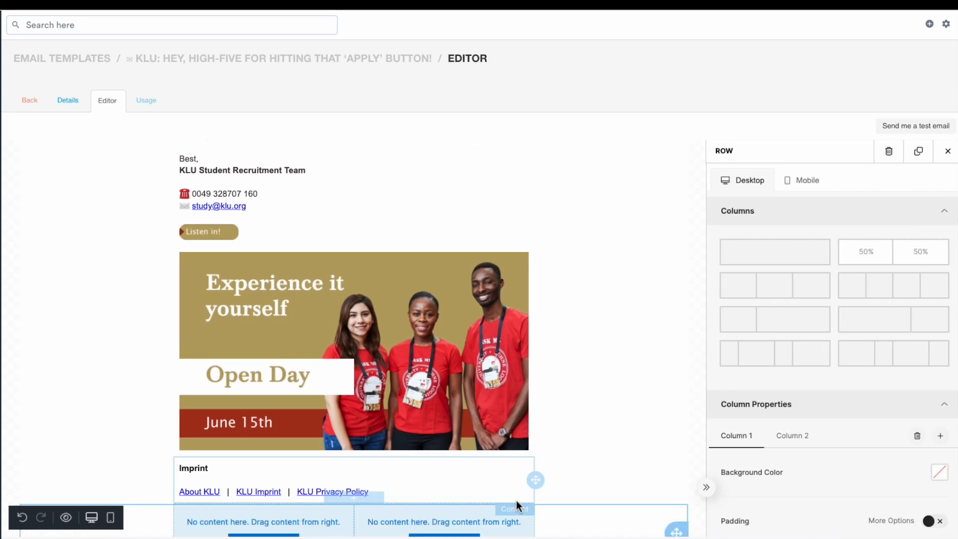
left_click(274, 484)
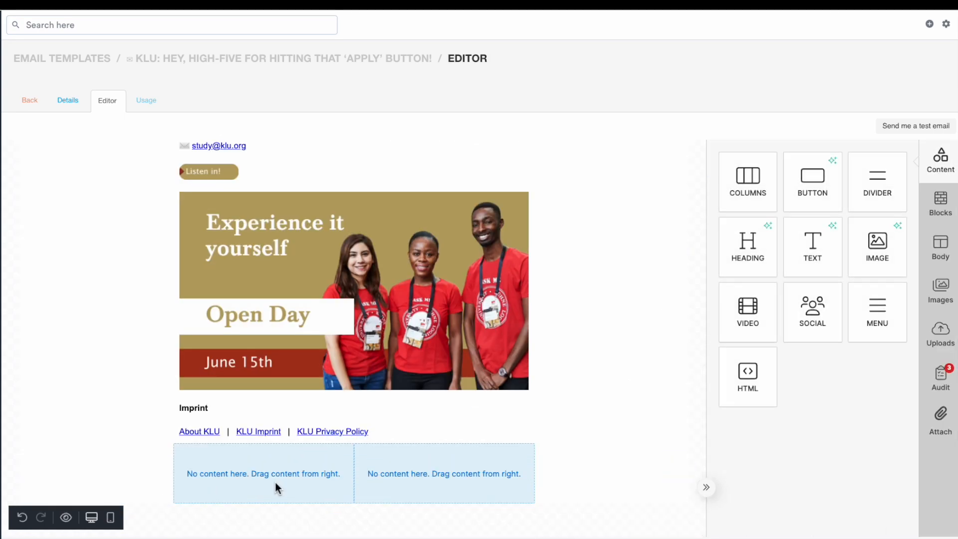
Fill the blank two-column footer row with a Text block in each column and a Social block under the right one
left_click_drag(812, 244, 292, 472)
left_click(387, 475)
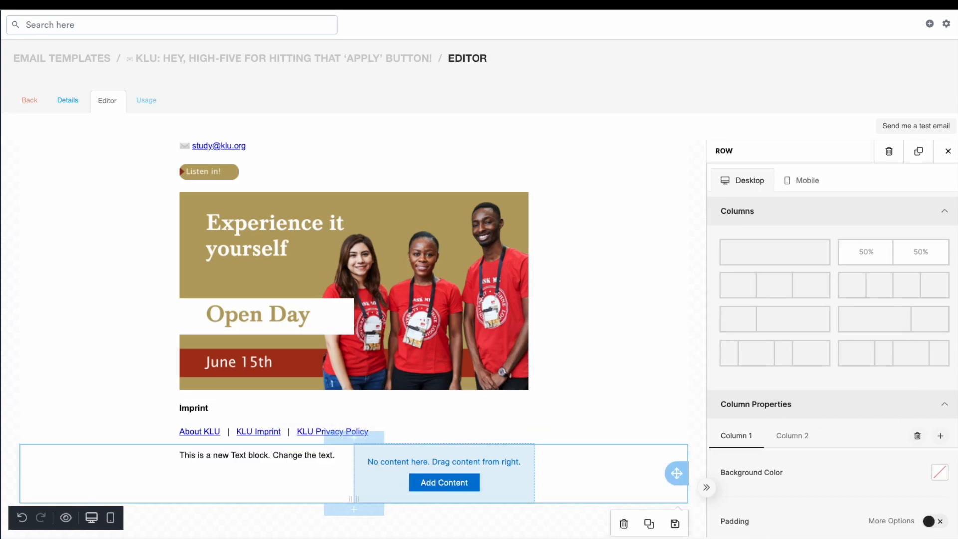
left_click(947, 151)
left_click_drag(825, 265, 423, 475)
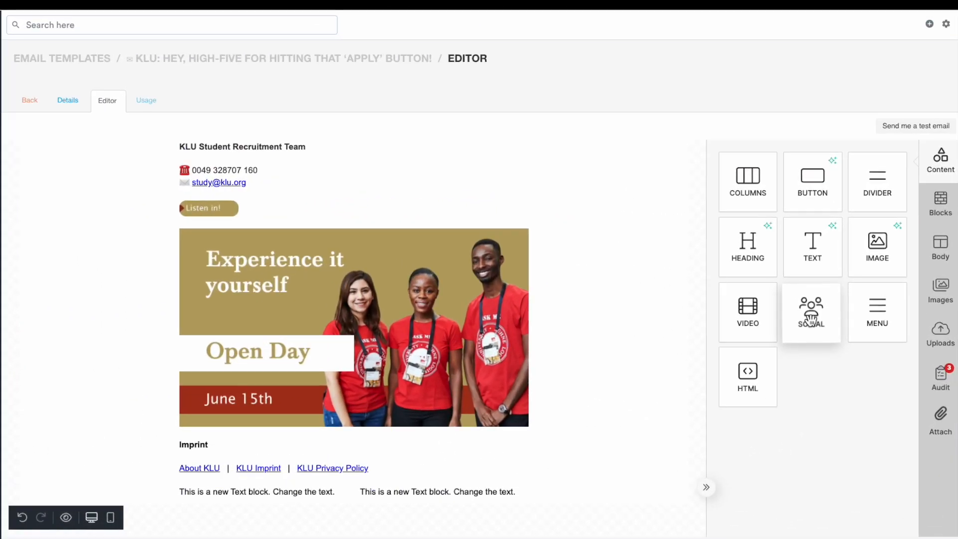
left_click_drag(825, 310, 522, 496)
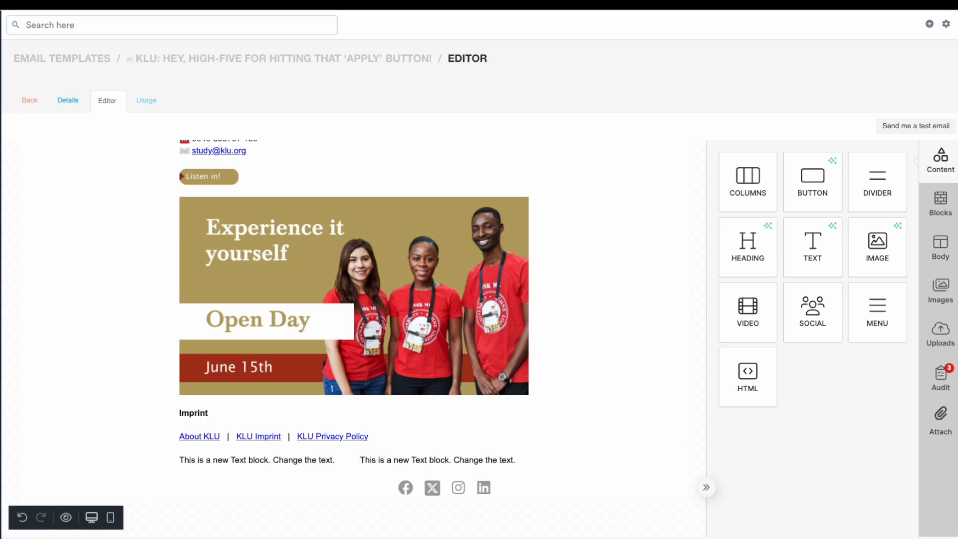
Replace the left footer text with the pasted university address and contact links, removing formatting
left_click(250, 466)
key("ctrl+a")
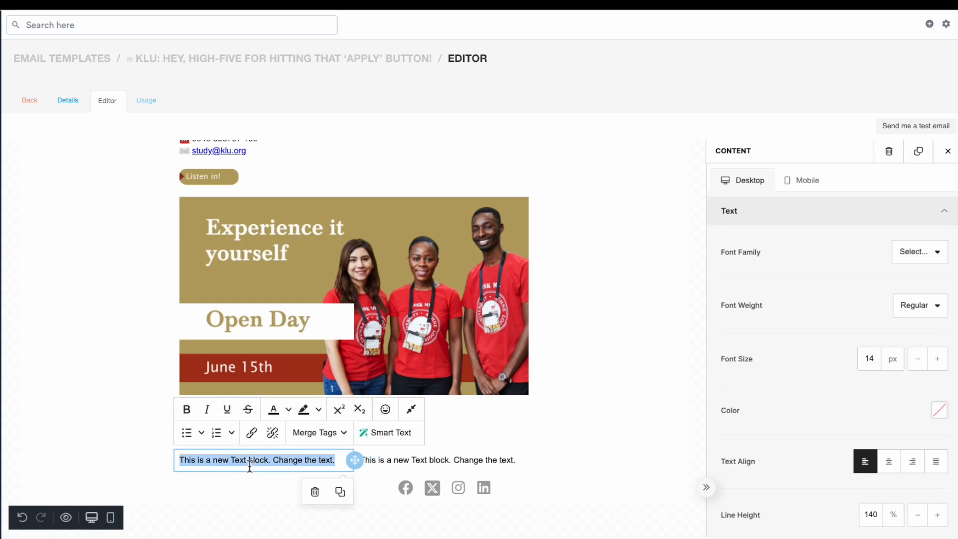
key("BackSpace")
key("ctrl+v")
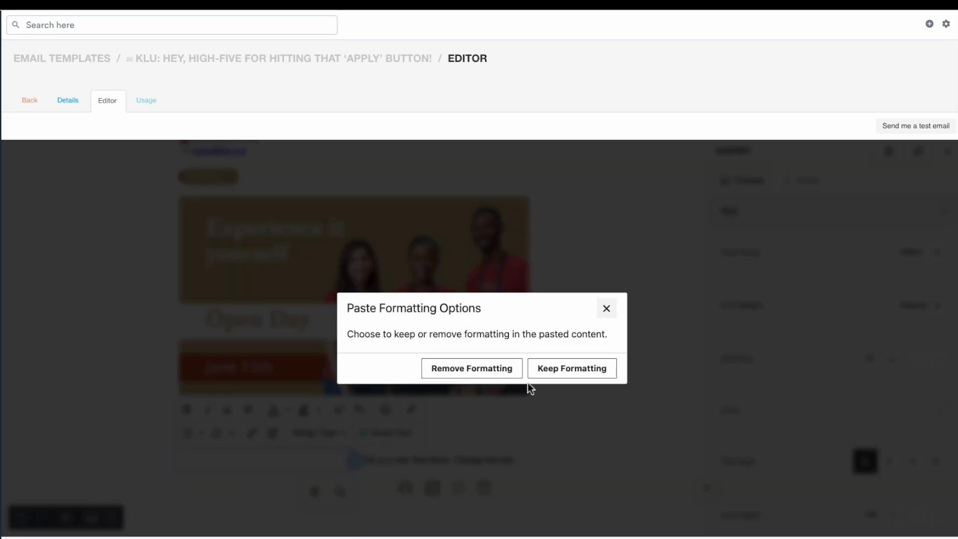
left_click(504, 374)
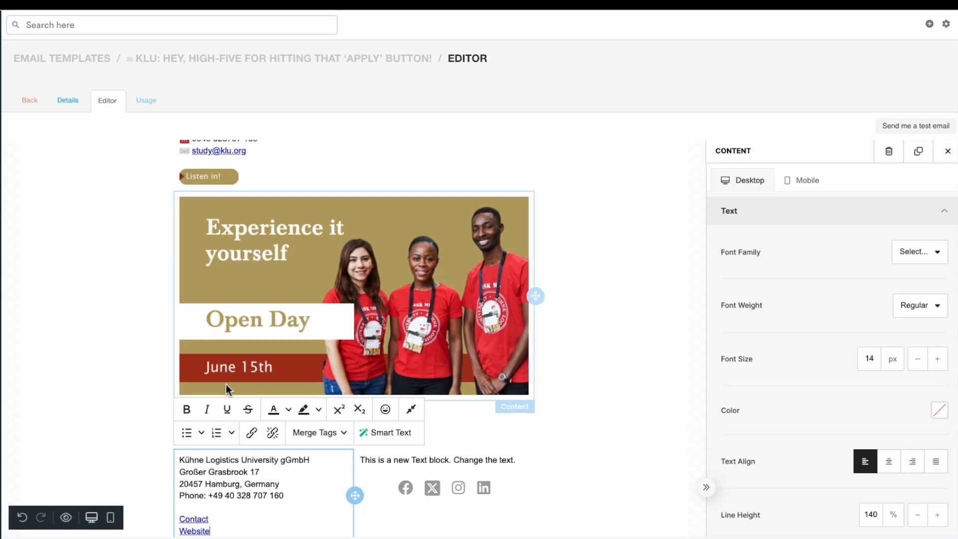
Replace the right footer text with the pasted managing directors, registering court and tax ID details, removing formatting
scroll(504, 378, "down", 1)
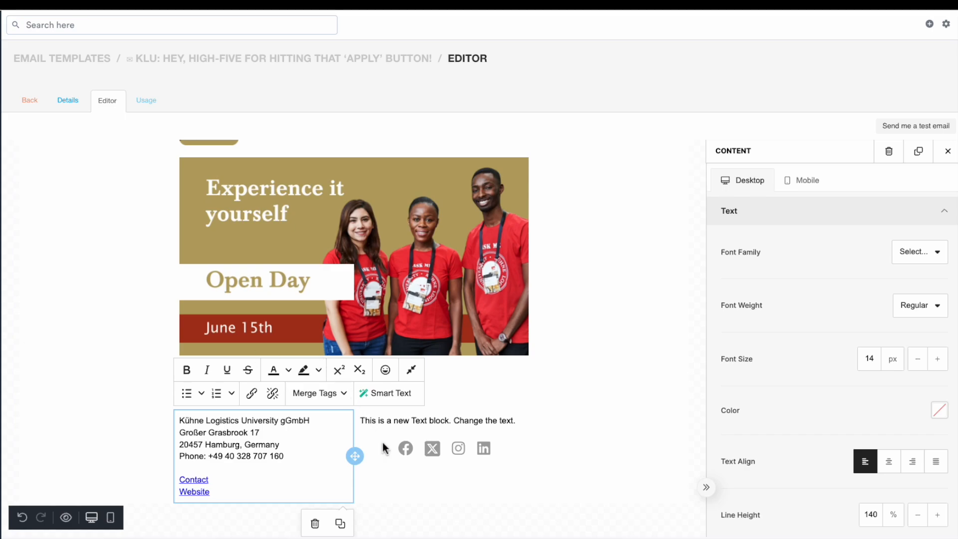
left_click(389, 423)
key("ctrl+a")
key("ctrl+v")
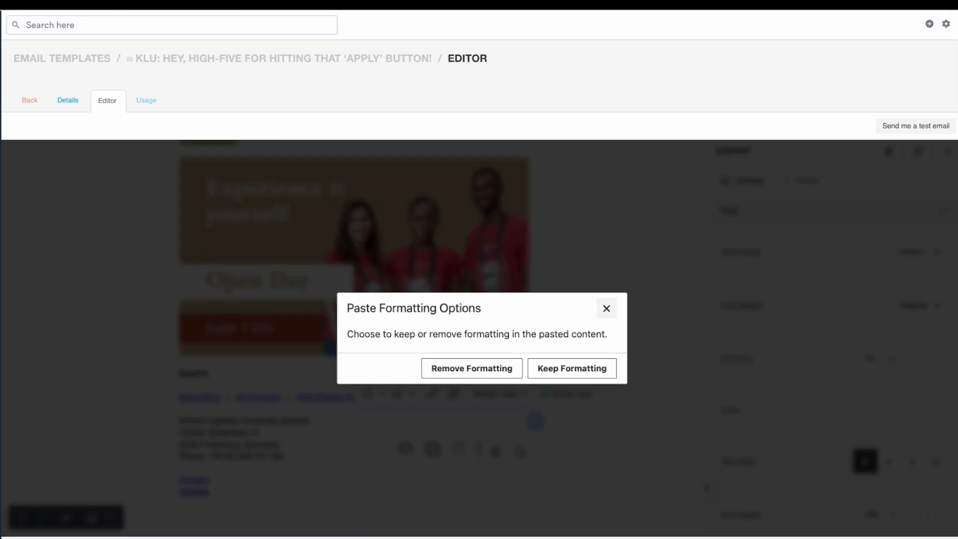
left_click(471, 368)
left_click(633, 453)
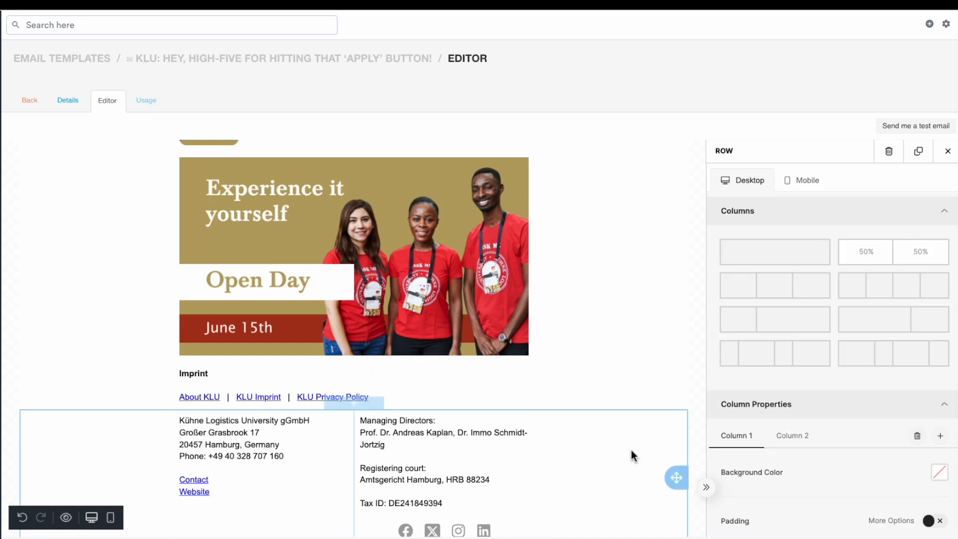
left_click(449, 487)
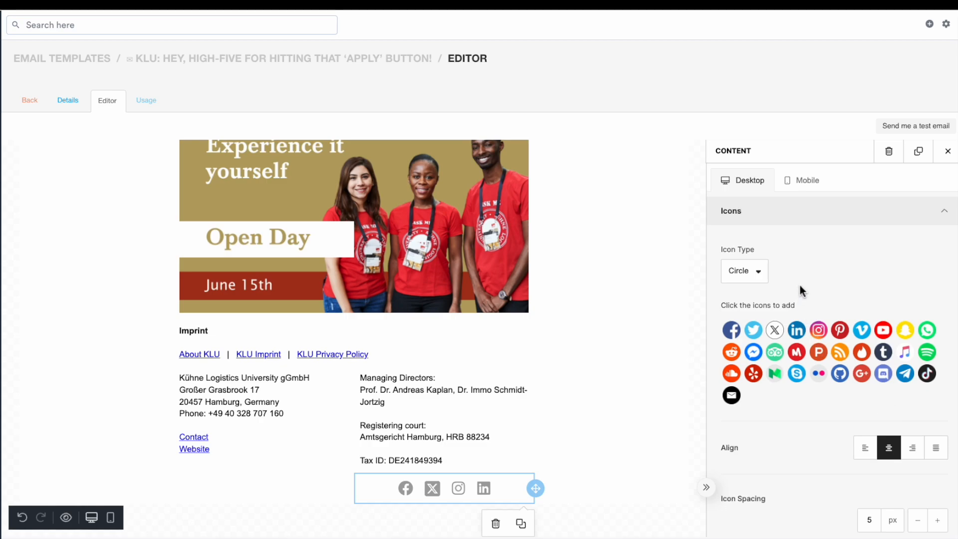
left_click(758, 280)
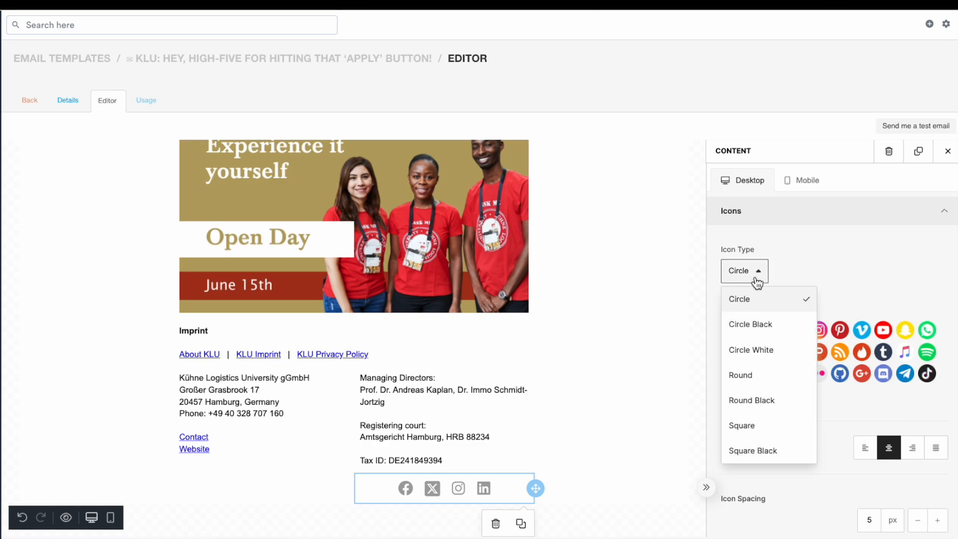
left_click(757, 324)
left_click(753, 274)
left_click(757, 348)
left_click(753, 274)
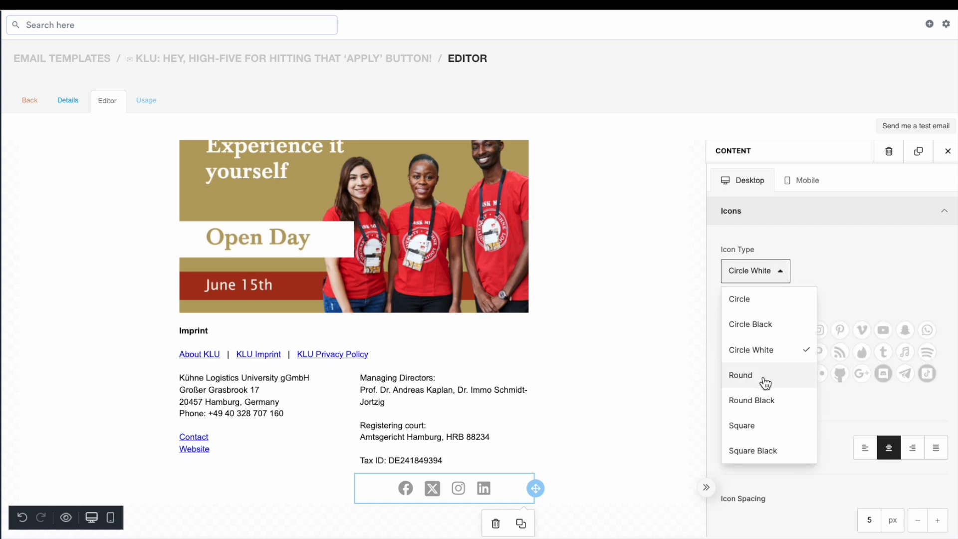
left_click(760, 375)
left_click(748, 279)
left_click(759, 402)
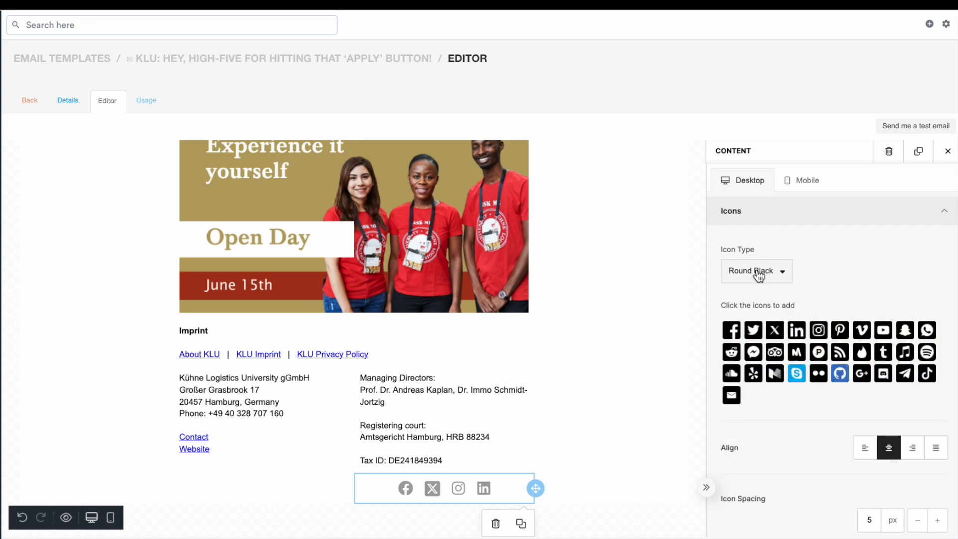
left_click(757, 273)
left_click(761, 425)
left_click(764, 272)
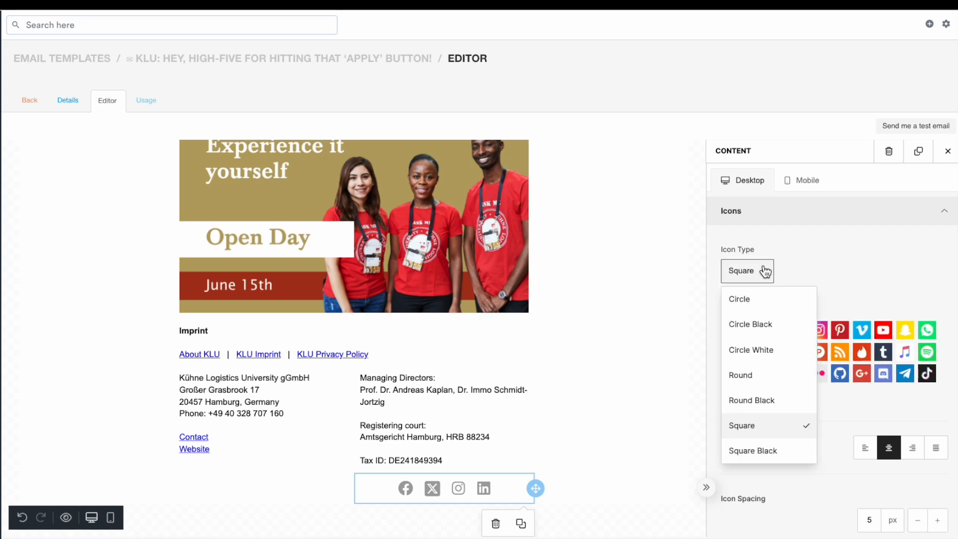
left_click(766, 451)
left_click(746, 273)
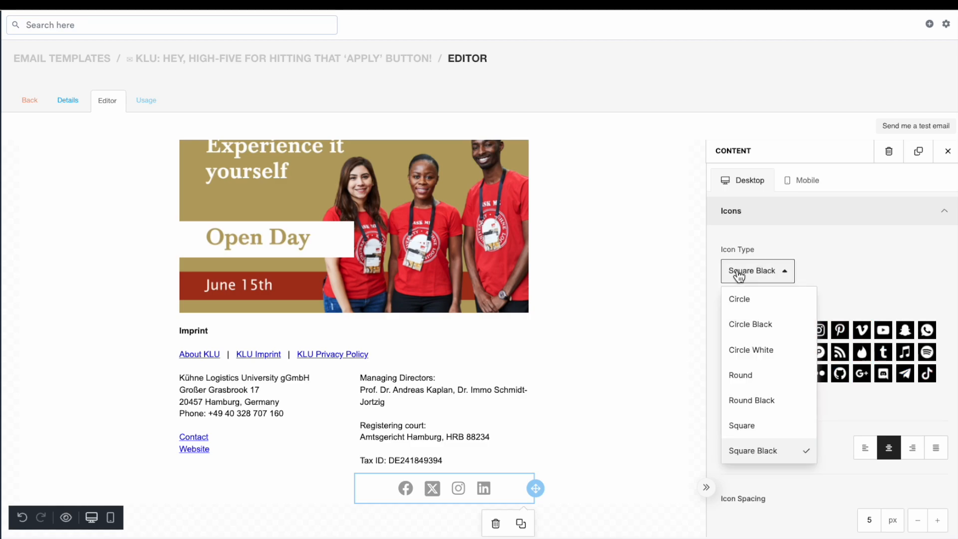
left_click(741, 301)
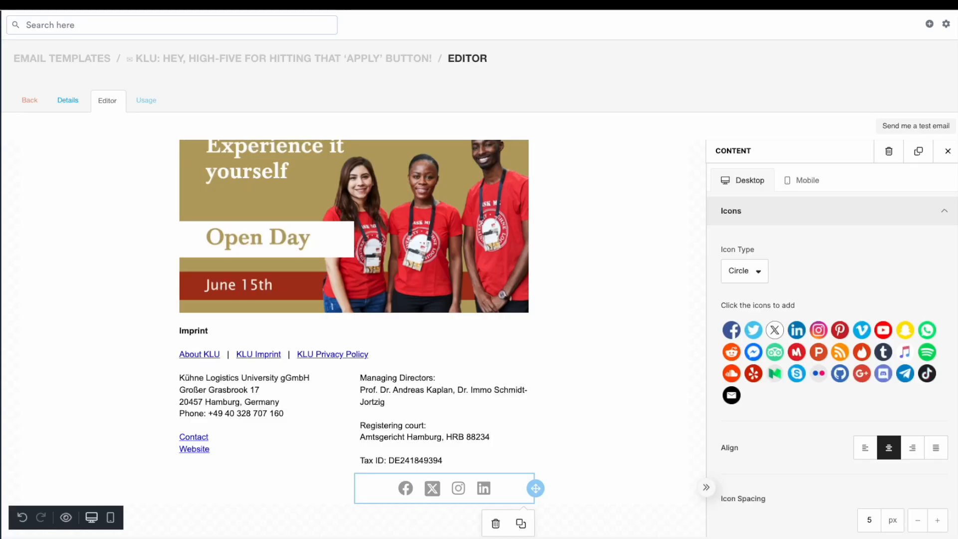
Set the social block's icons to Facebook, Instagram, LinkedIn and YouTube
left_click(731, 329)
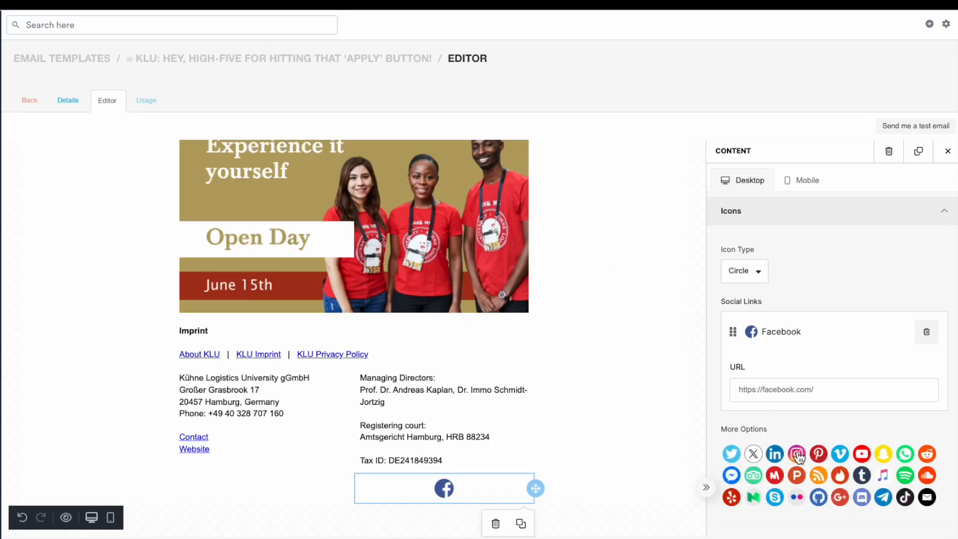
left_click(797, 455)
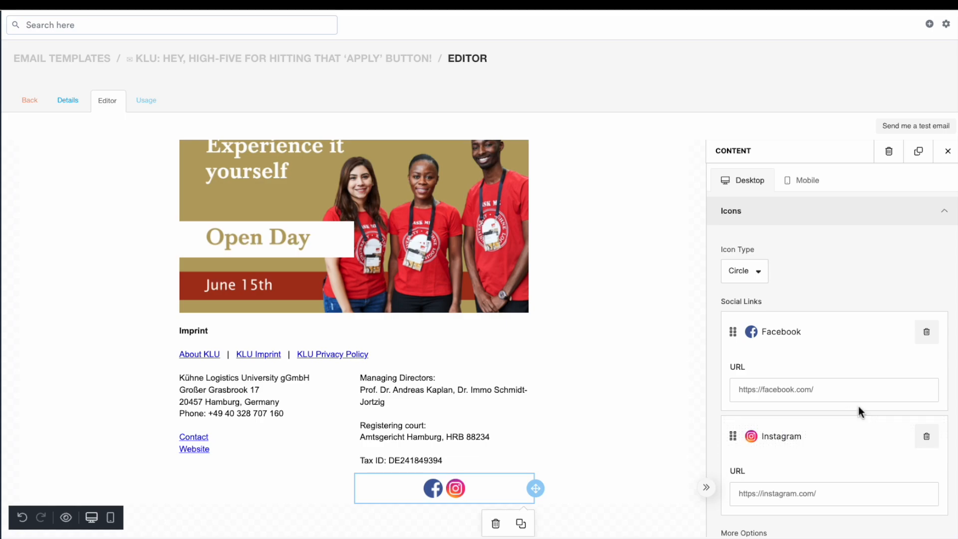
scroll(922, 325, "down", 5)
scroll(924, 323, "up", 3)
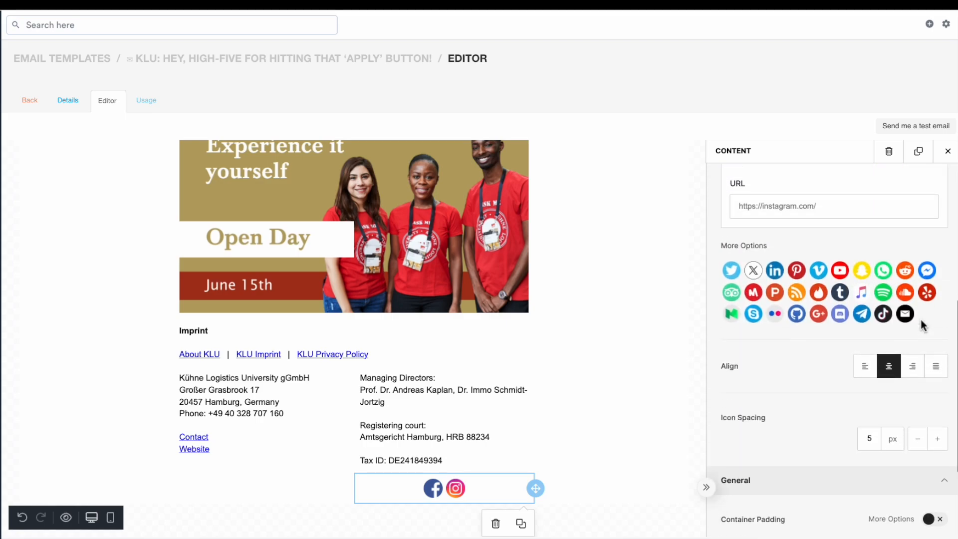
left_click(775, 270)
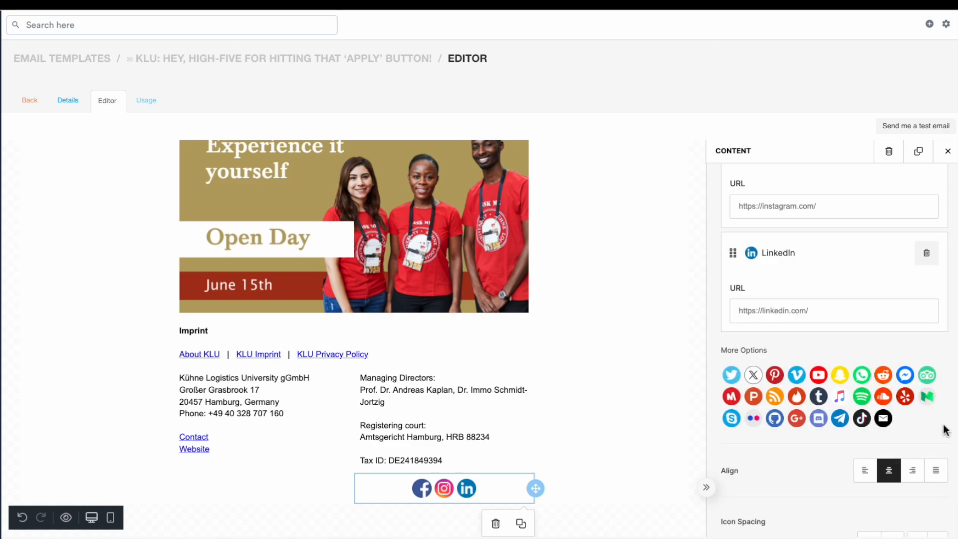
left_click(818, 375)
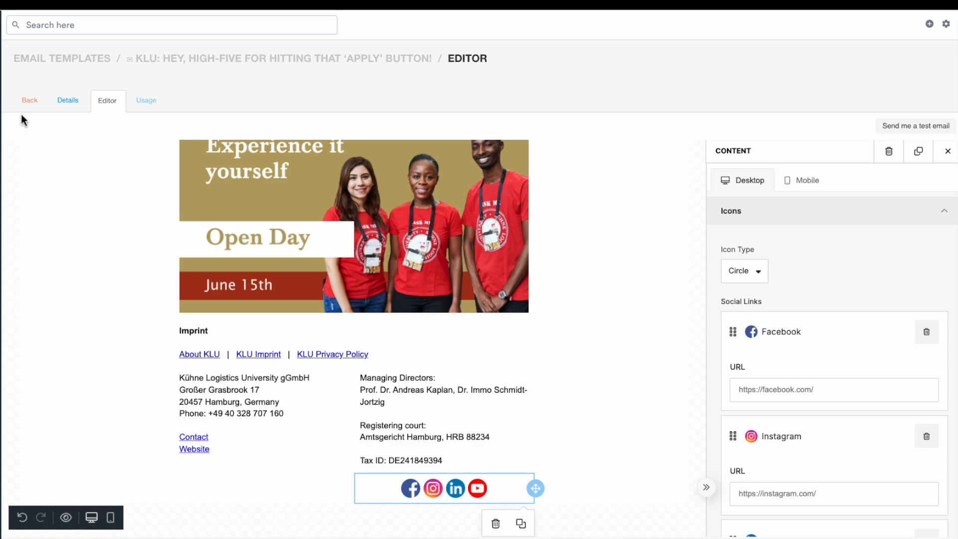
left_click(817, 393)
type("www.facebook.com/kuehnelogisticsuniversity")
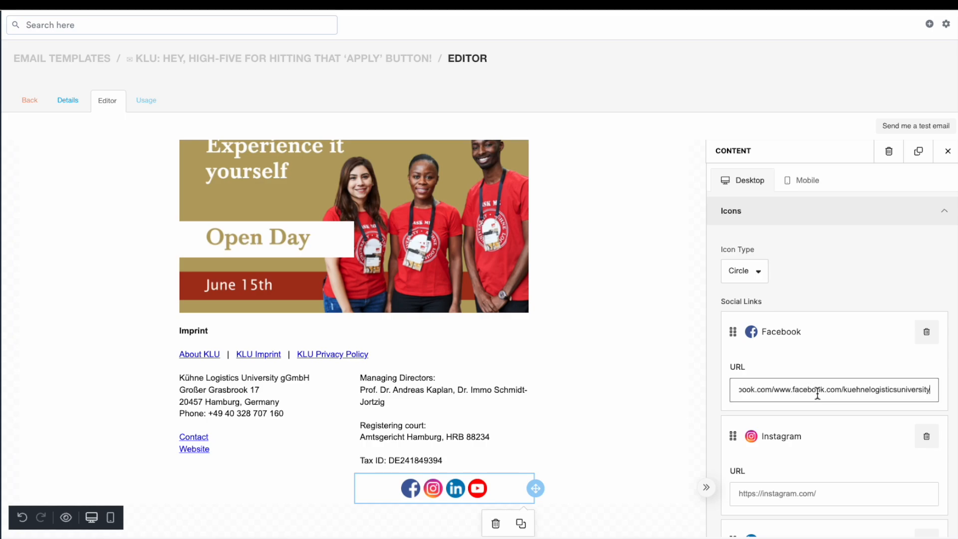
key("ctrl+a")
key("BackSpace")
type("www.facebook.com/kuehnelogisticsuniversity")
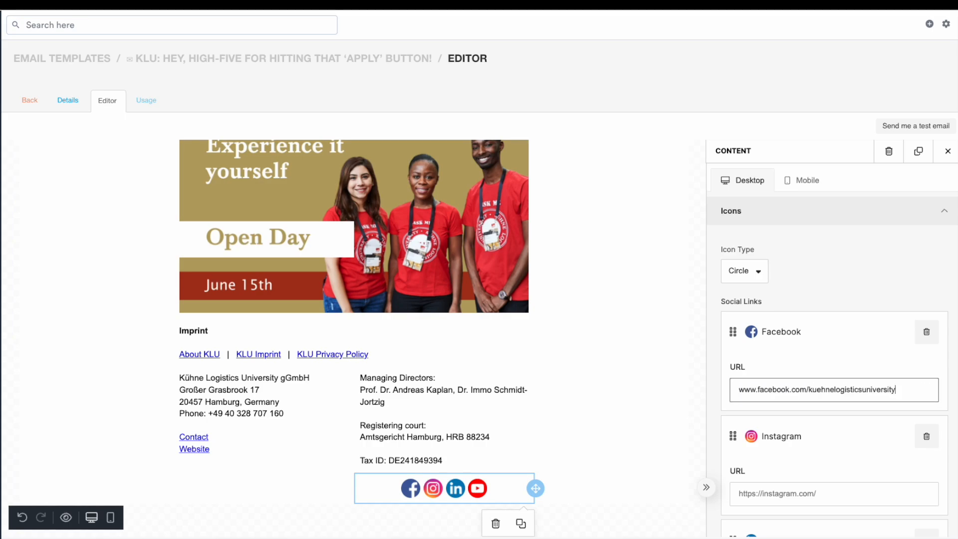
left_click(827, 417)
scroll(827, 419, "down", 1)
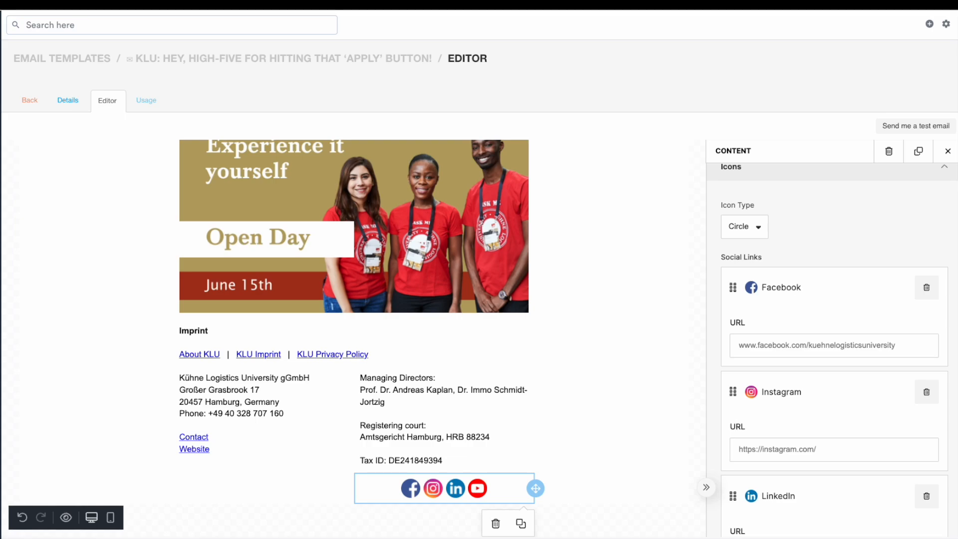
left_click(824, 451)
type("https://www.instagram.com/kuehnelogisticsuniversity")
key("ctrl+a")
key("BackSpace")
type("https://www.instagram.com/kuehnelogisticsuniversity/")
Paste the university's LinkedIn school page URL and YouTube channel URL into their social link fields
scroll(834, 418, "down", 5)
left_click(775, 323)
key("ctrl+a")
key("BackSpace")
left_click(793, 429)
key("ctrl+a")
key("BackSpace")
left_click(829, 321)
type("https://www.linkedin.com/school/kuehne-logistics-university/")
key("super+Tab")
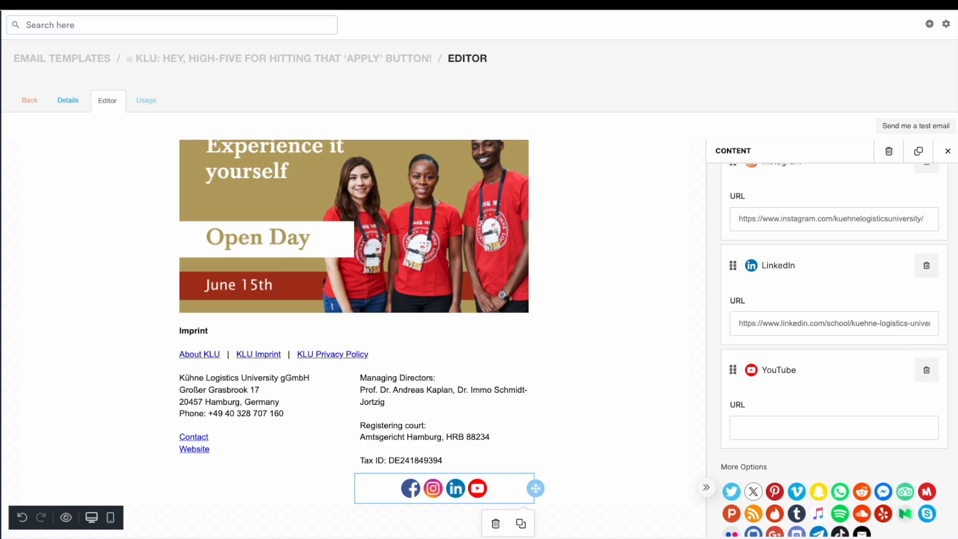
left_click(790, 428)
type("https://www.youtube.com/channel/UCEga7-4Lzws4yexoO8yvaNA")
left_click(842, 465)
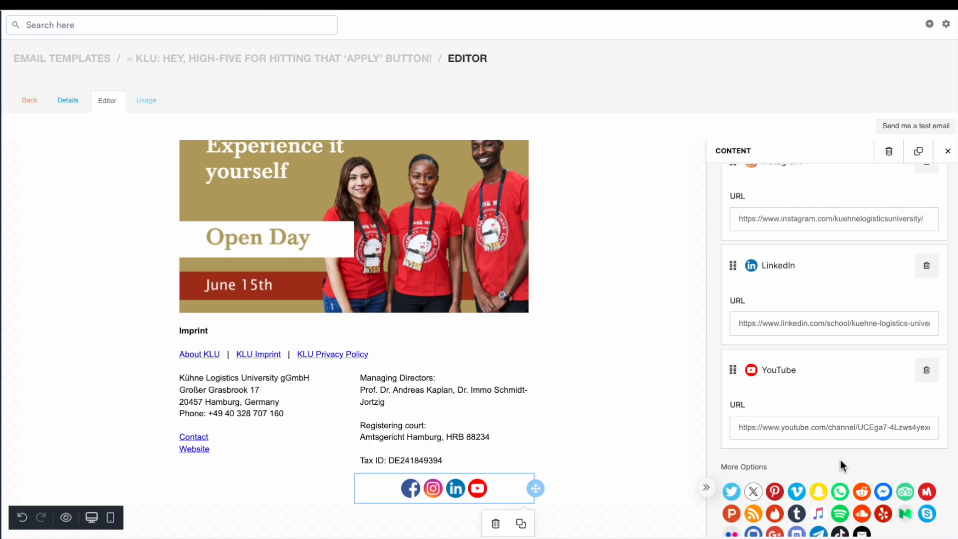
Give the Imprint links row a dark grey background colour using the pasted hex value
scroll(842, 465, "up", 4)
scroll(842, 466, "down", 5)
scroll(841, 465, "down", 5)
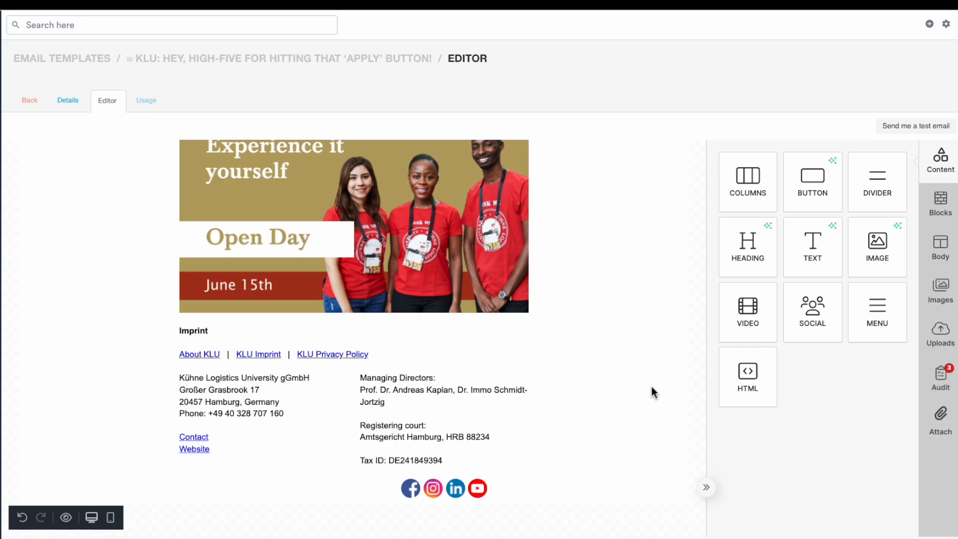
left_click(594, 341)
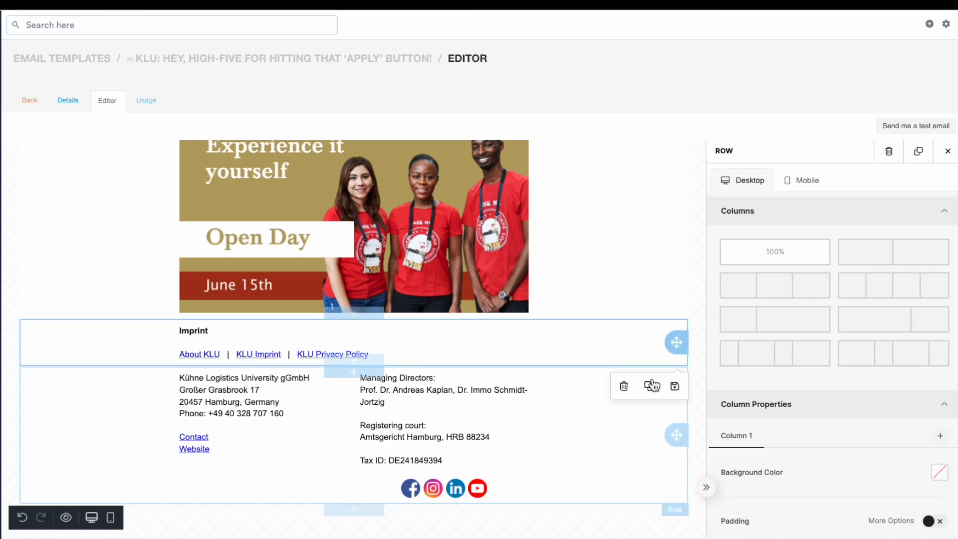
left_click(945, 473)
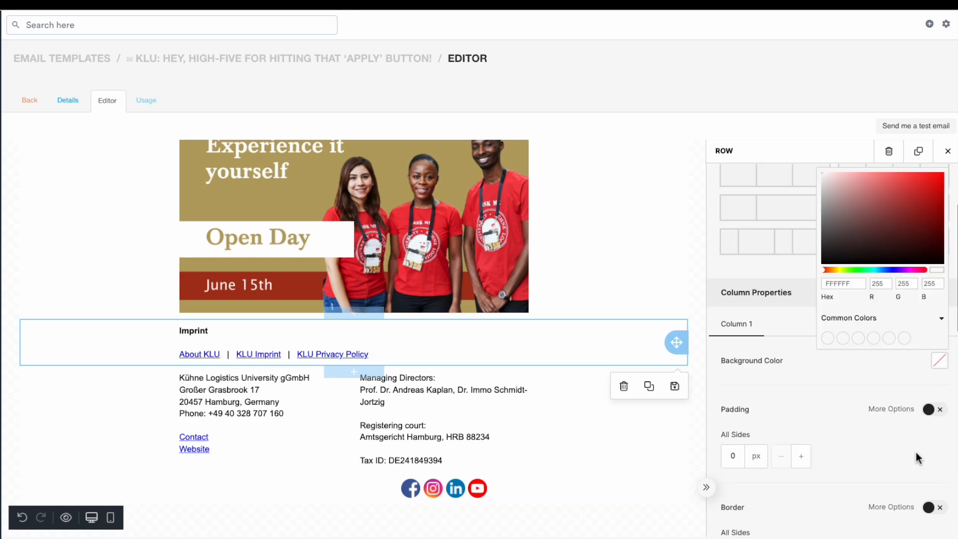
double_click(837, 286)
key("BackSpace")
type("#333333")
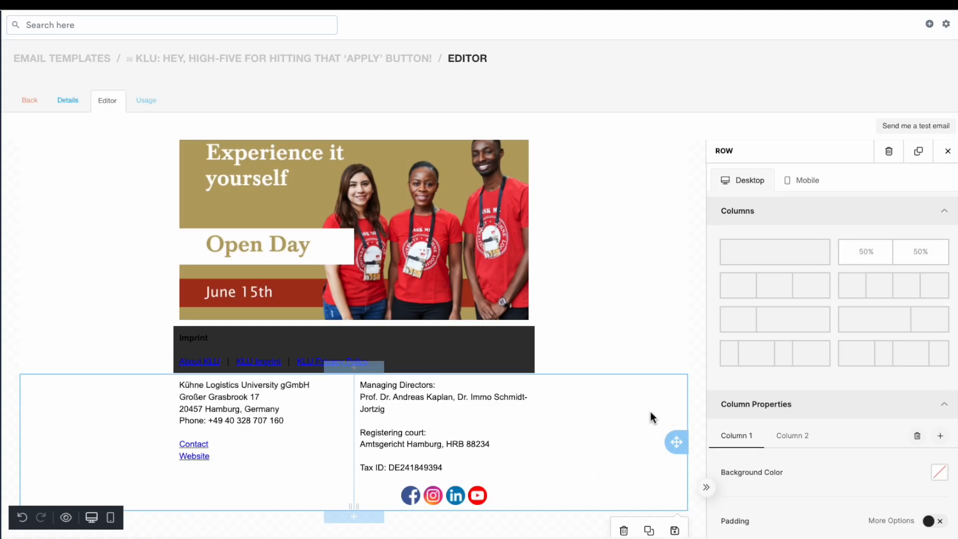
Set the address column's background colour to #333333
scroll(863, 387, "down", 3)
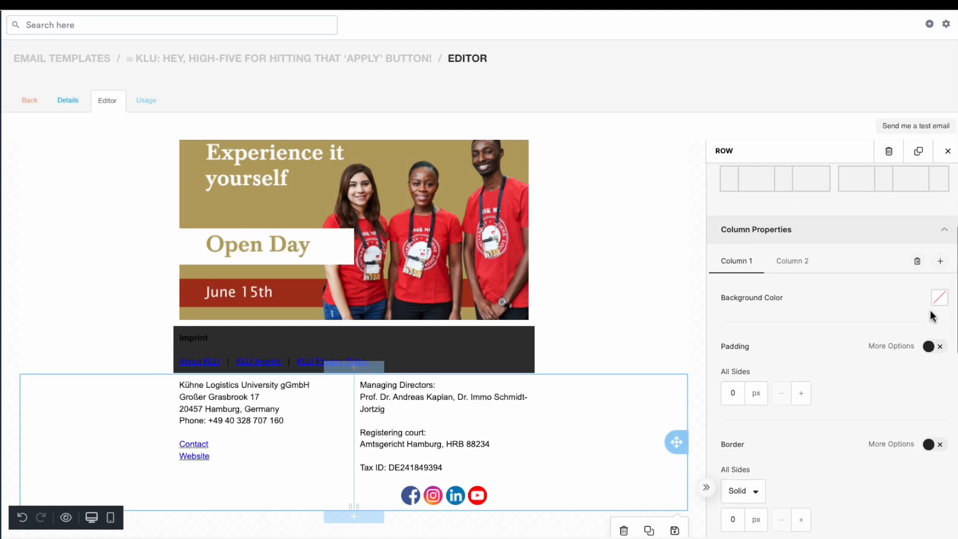
left_click(940, 298)
double_click(853, 424)
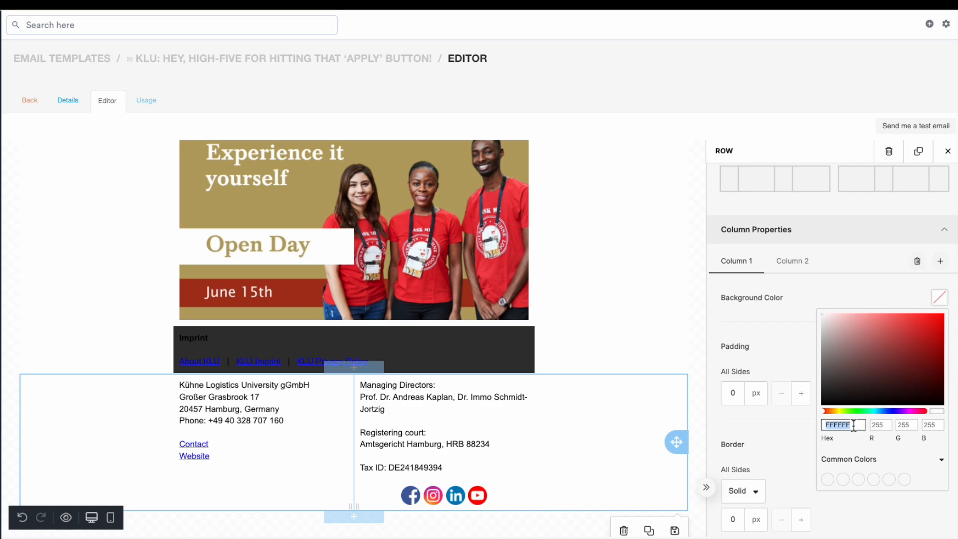
type("#333333")
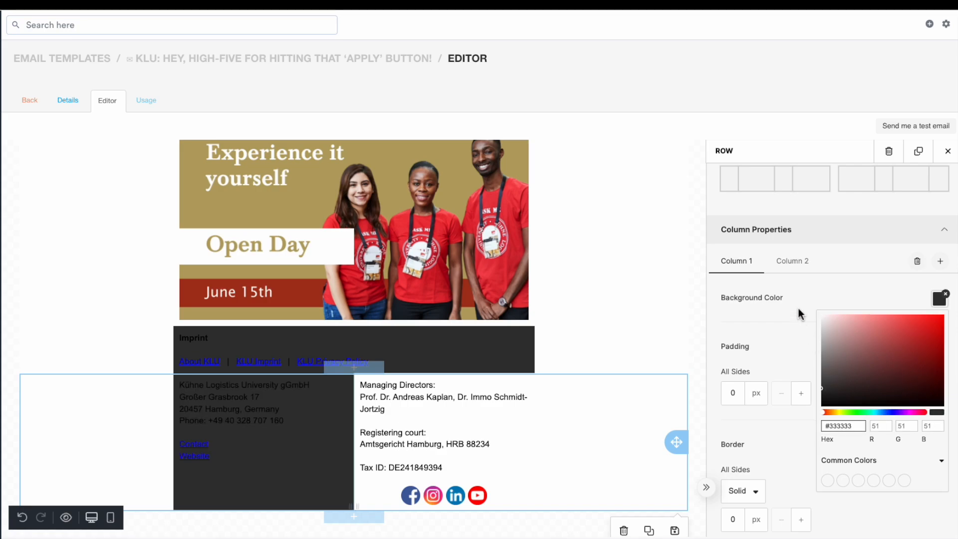
Set the contact details column's background colour to the pasted dark grey hex value
left_click(802, 273)
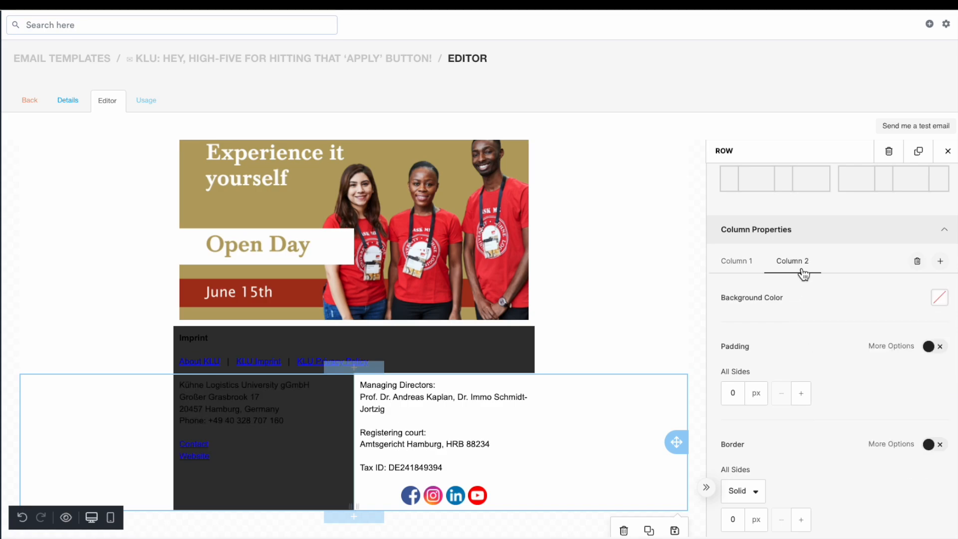
left_click(939, 298)
double_click(848, 424)
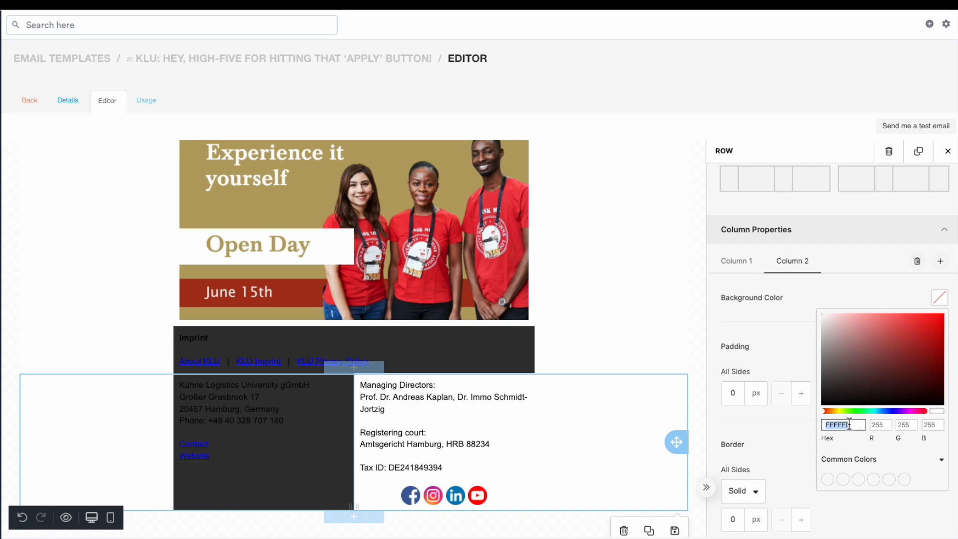
key("BackSpace")
type("#333333")
left_click(826, 302)
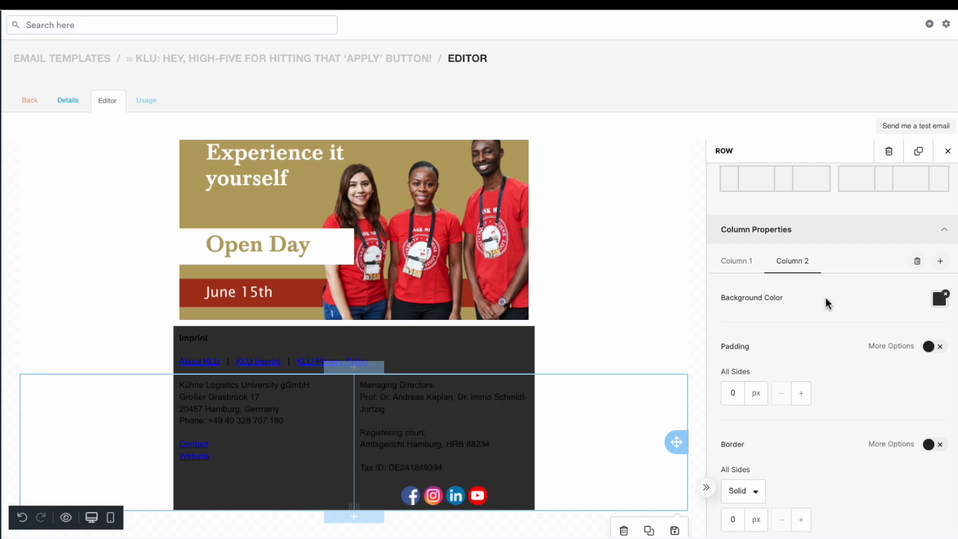
Change the text colour of the Imprint heading and its links to white
scroll(450, 385, "down", 1)
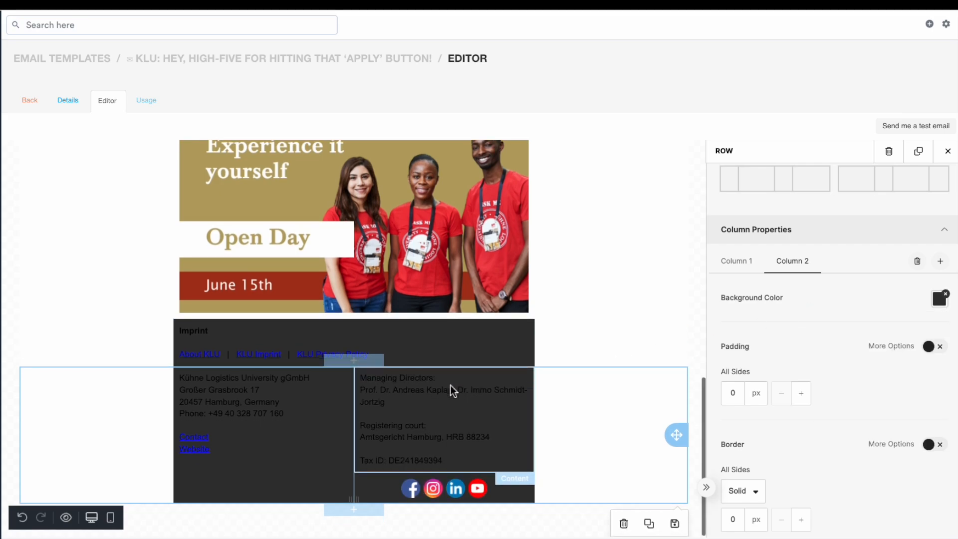
left_click(202, 335)
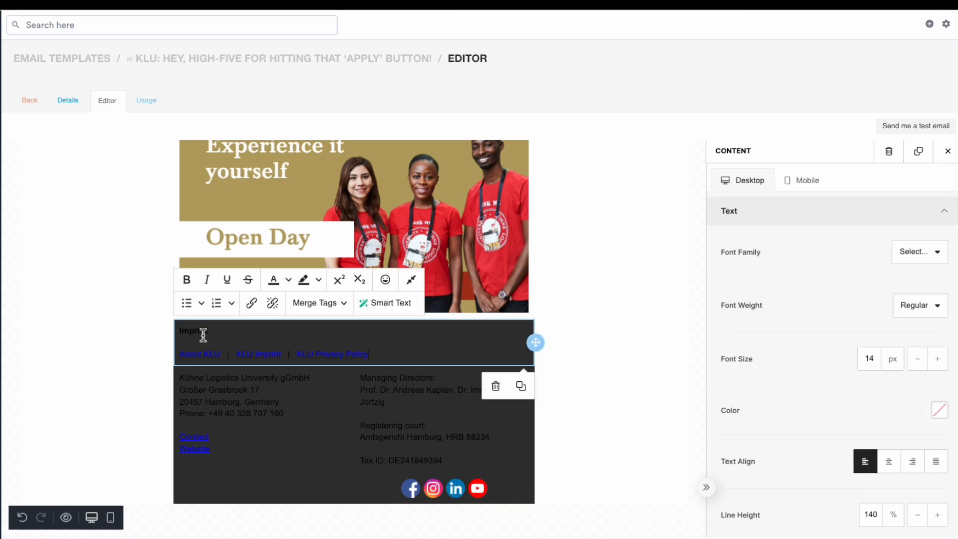
key("ctrl+a")
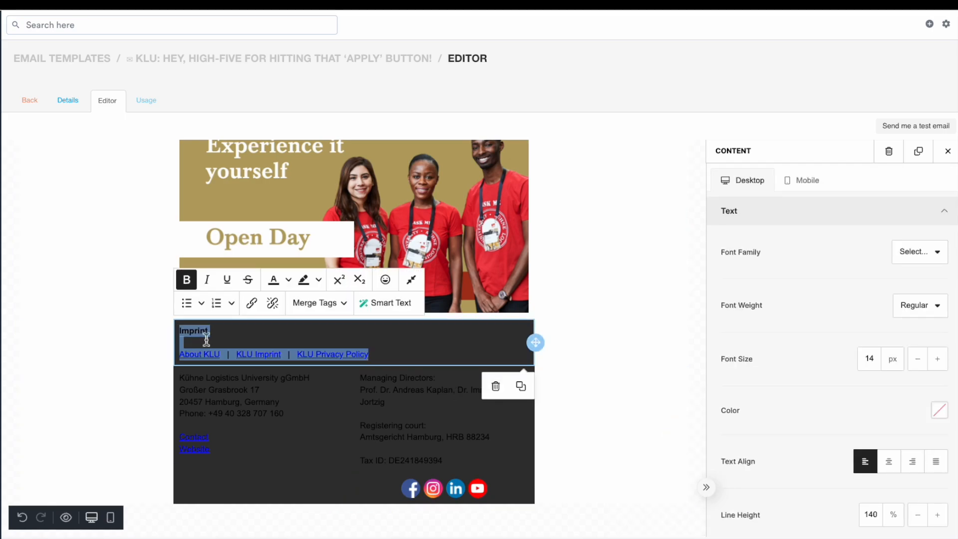
left_click(289, 281)
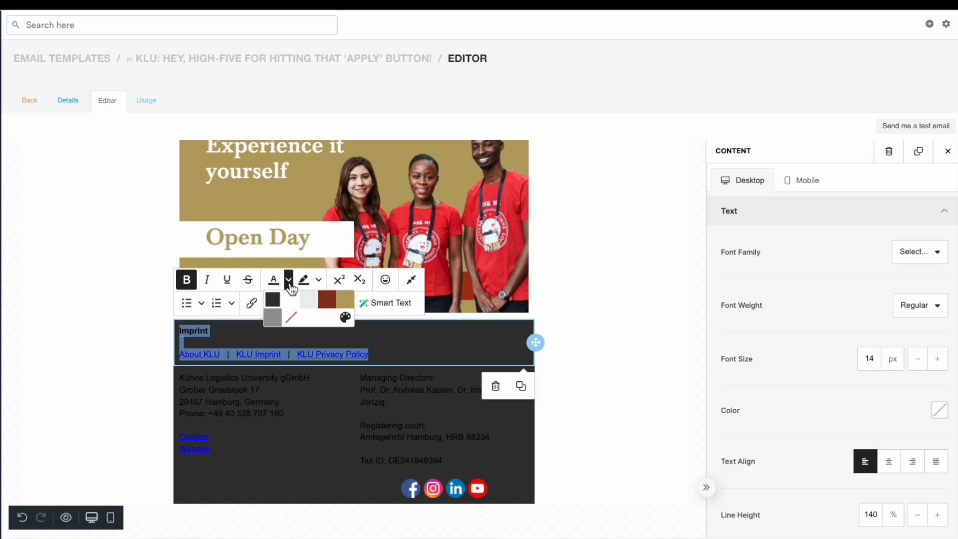
left_click(286, 299)
left_click(272, 331)
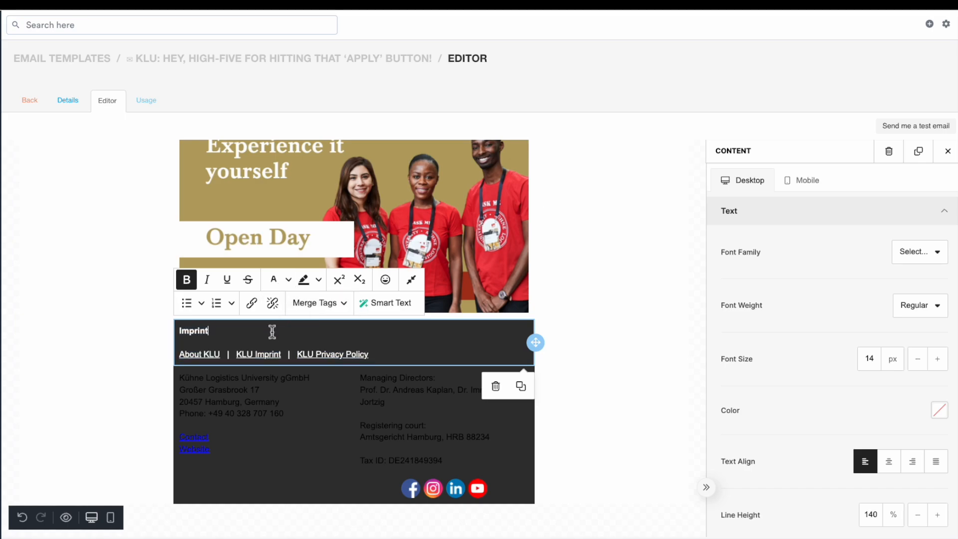
Change the address column's text colour to white
left_click(244, 389)
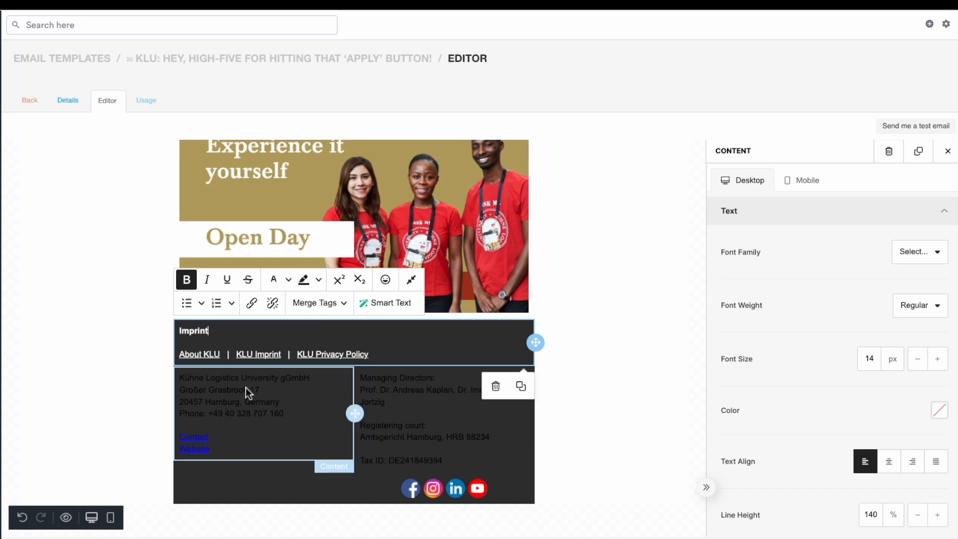
left_click(235, 396)
key("ctrl+a")
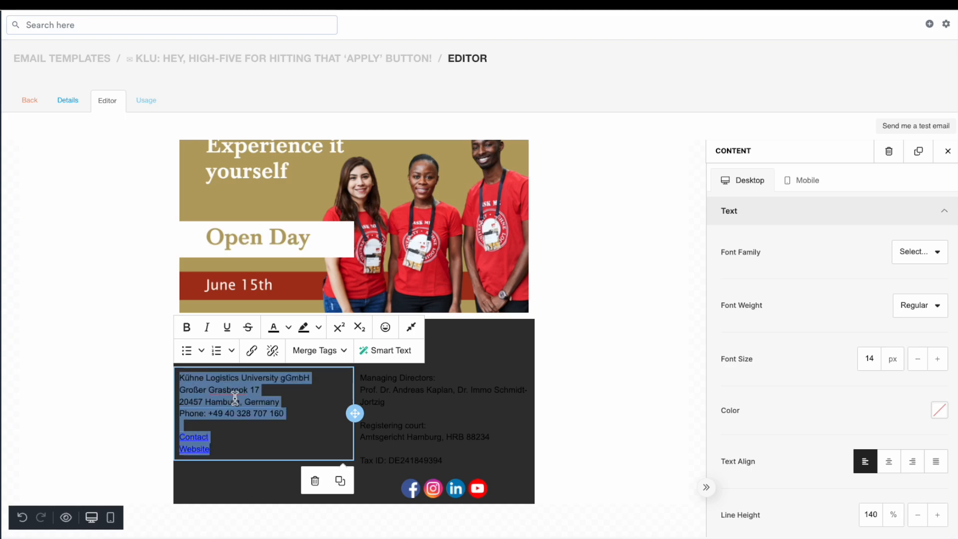
left_click(288, 328)
left_click(292, 348)
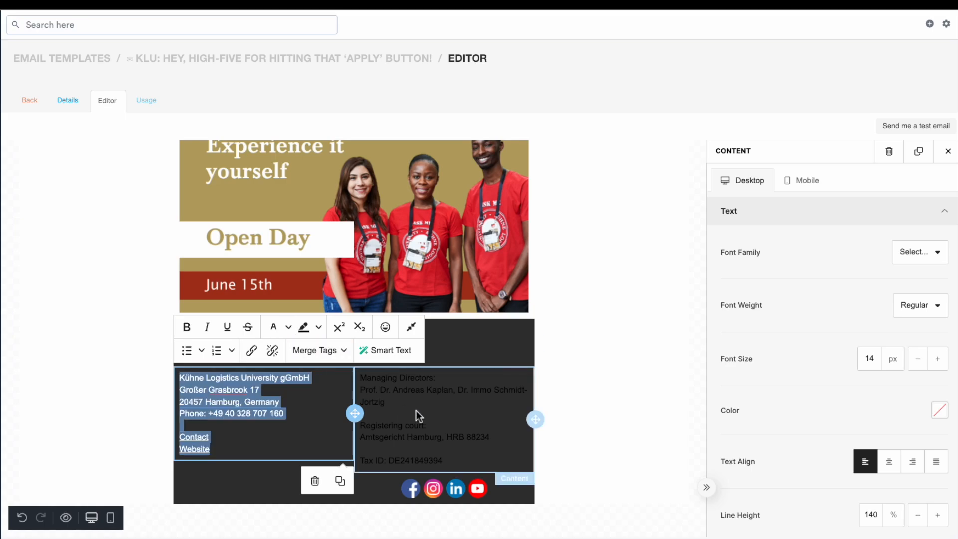
Change the managing directors and registration text colour to white
left_click(411, 412)
key("ctrl+a")
left_click(469, 369)
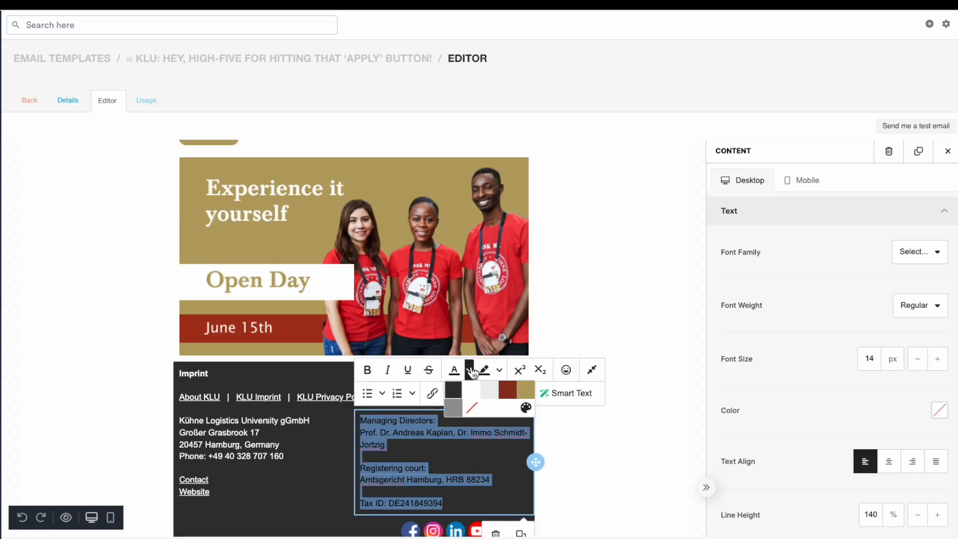
left_click(471, 390)
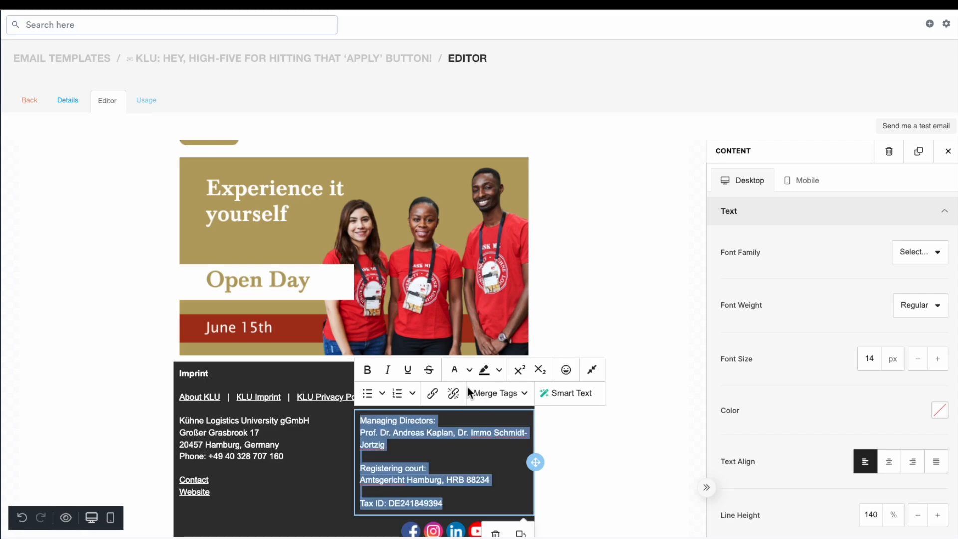
left_click(309, 380)
Reduce the Imprint heading and links text to a 10 px font size
left_click(378, 394)
key("ctrl+a")
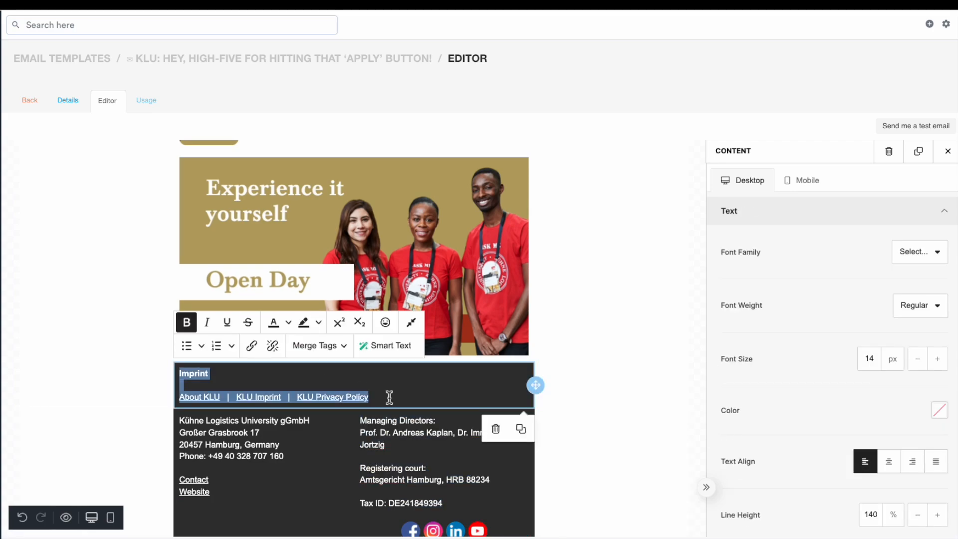
left_click(916, 366)
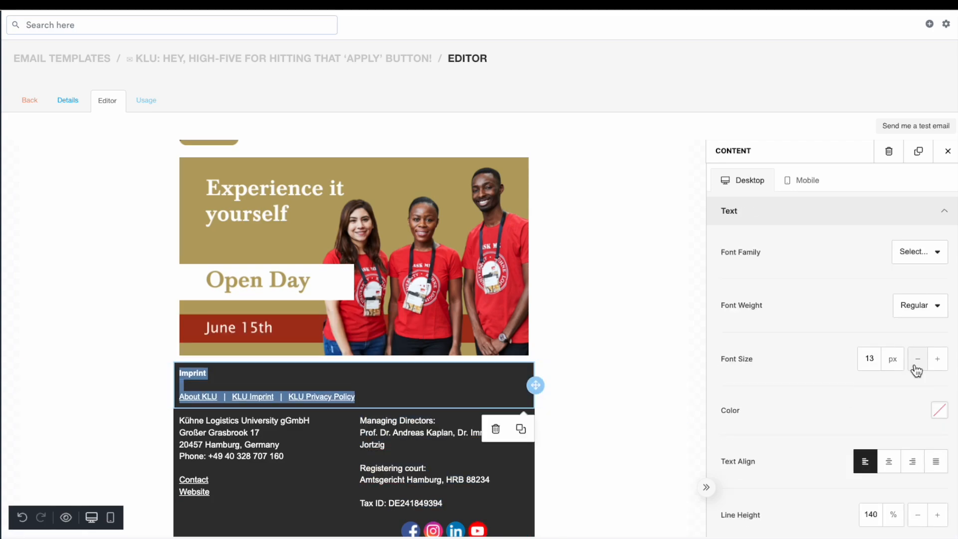
left_click(915, 366)
left_click(916, 366)
left_click(915, 366)
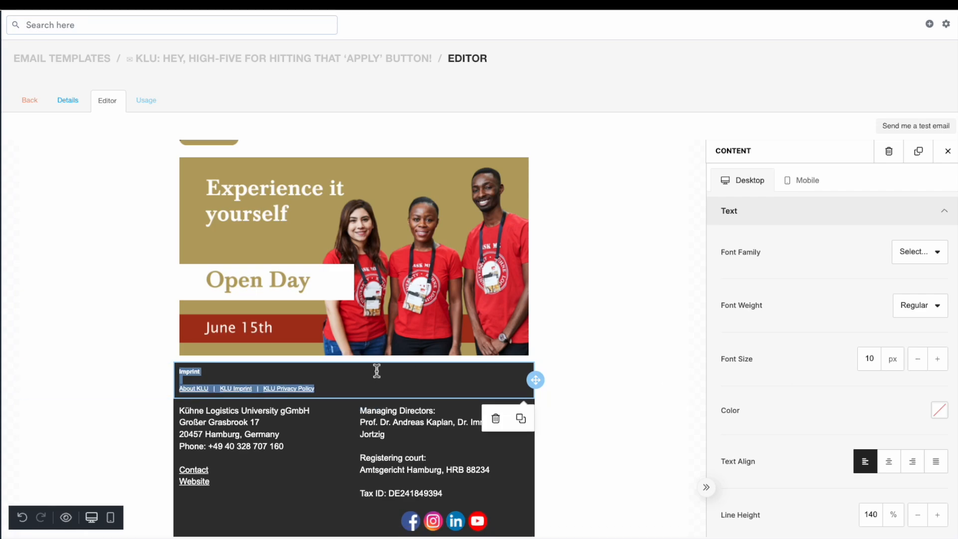
left_click(368, 383)
Reduce the font size of the address column text
left_click(231, 445)
key("ctrl+a")
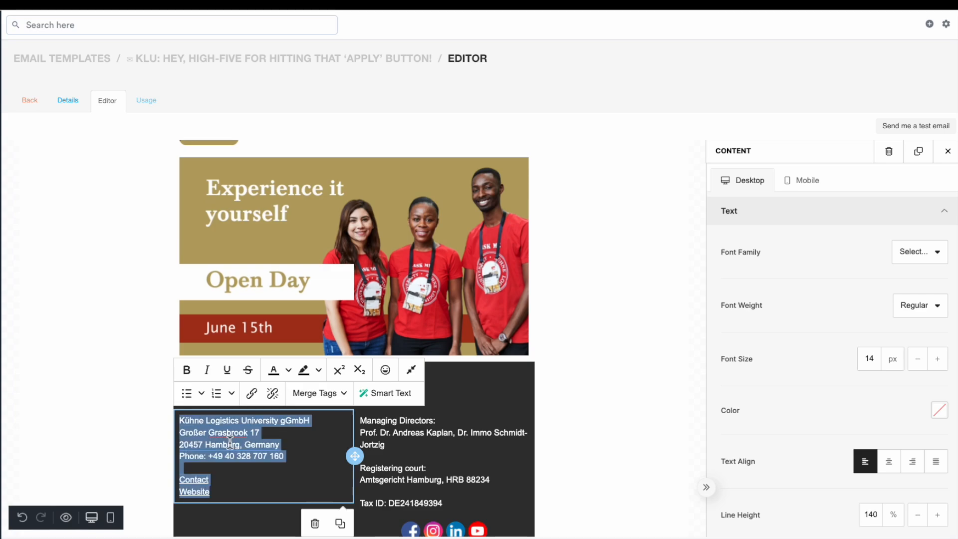
left_click(917, 368)
left_click(918, 367)
left_click(918, 367)
left_click(918, 368)
Reduce the font size of the managing directors and registration text
left_click(425, 438)
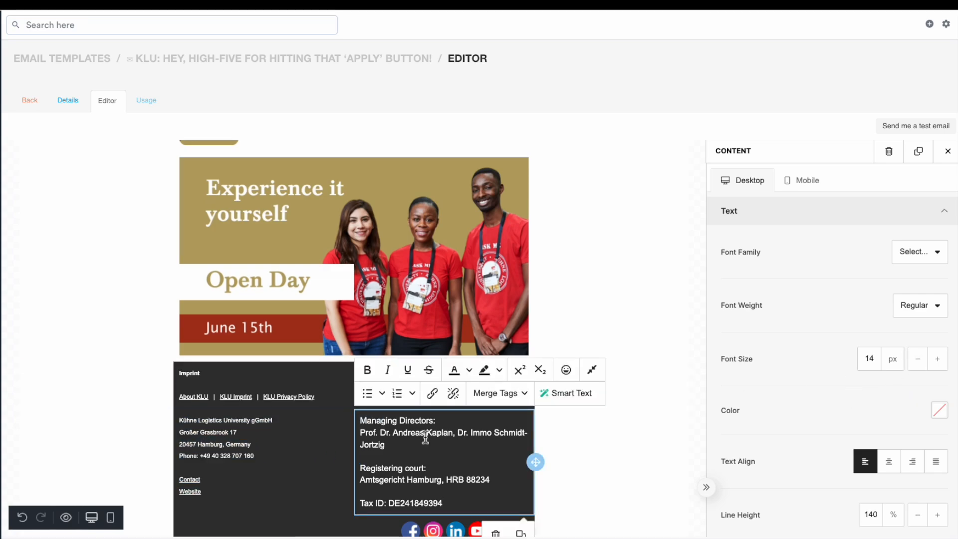
key("ctrl+a")
left_click(916, 368)
left_click(917, 367)
left_click(917, 368)
left_click(916, 369)
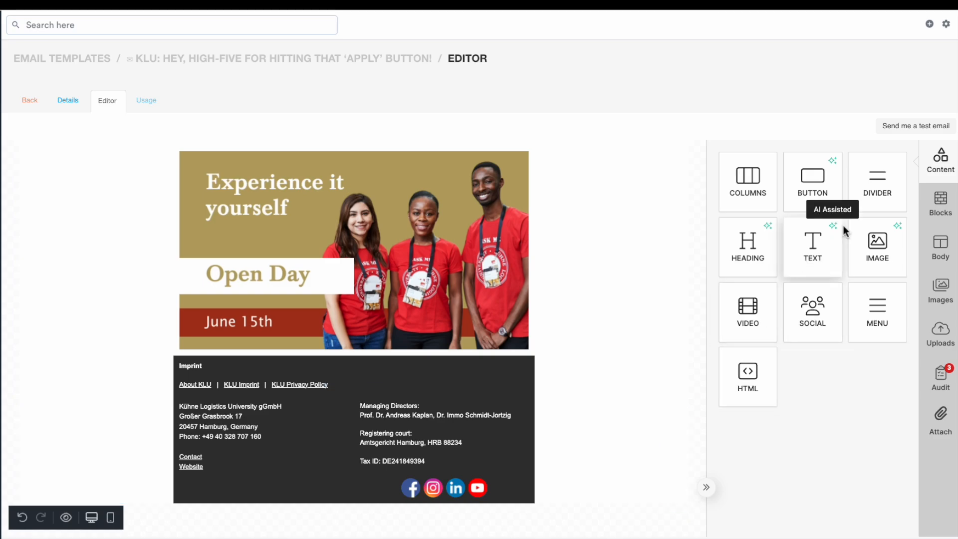
Add a Divider to the contact column just above the social icons
left_click_drag(887, 188, 481, 470)
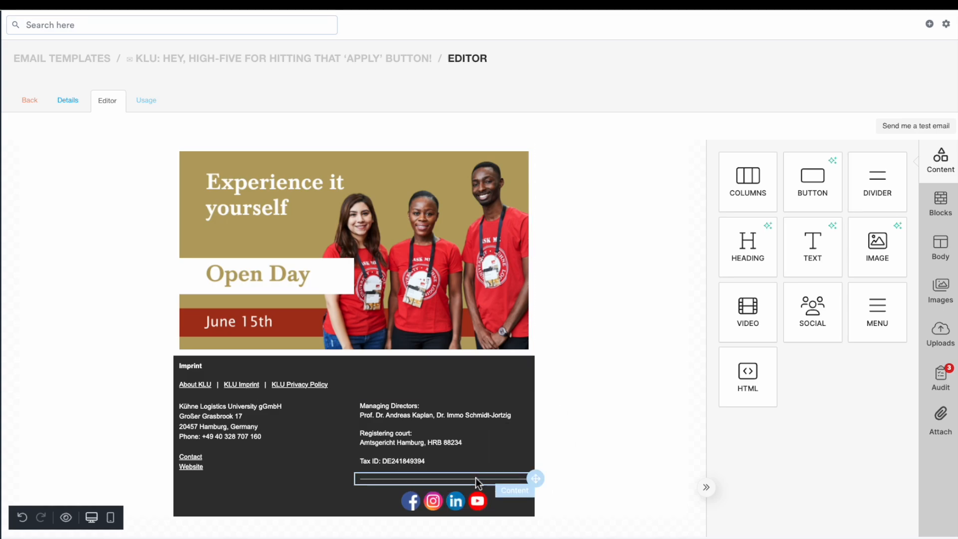
left_click(476, 480)
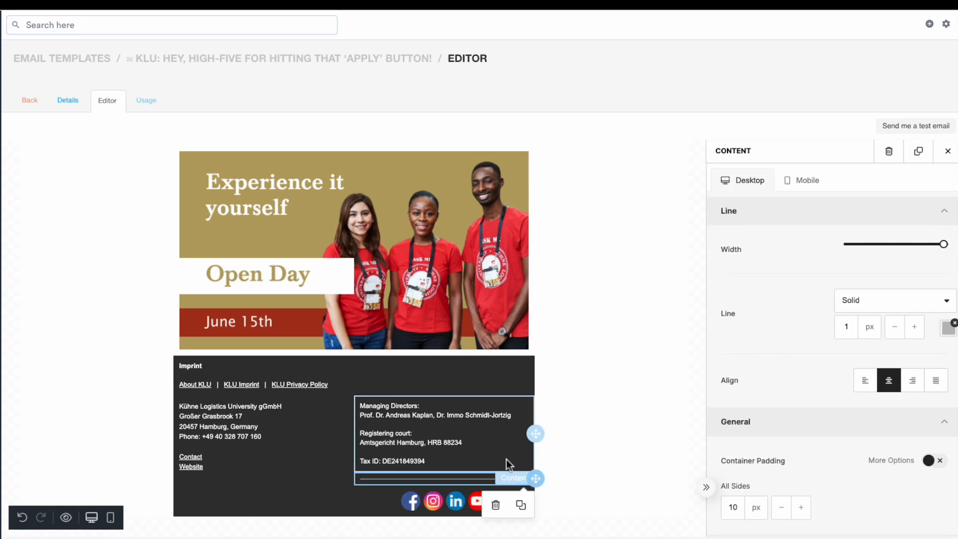
Set the divider's line colour to the dark grey template colour
left_click(948, 333)
double_click(836, 455)
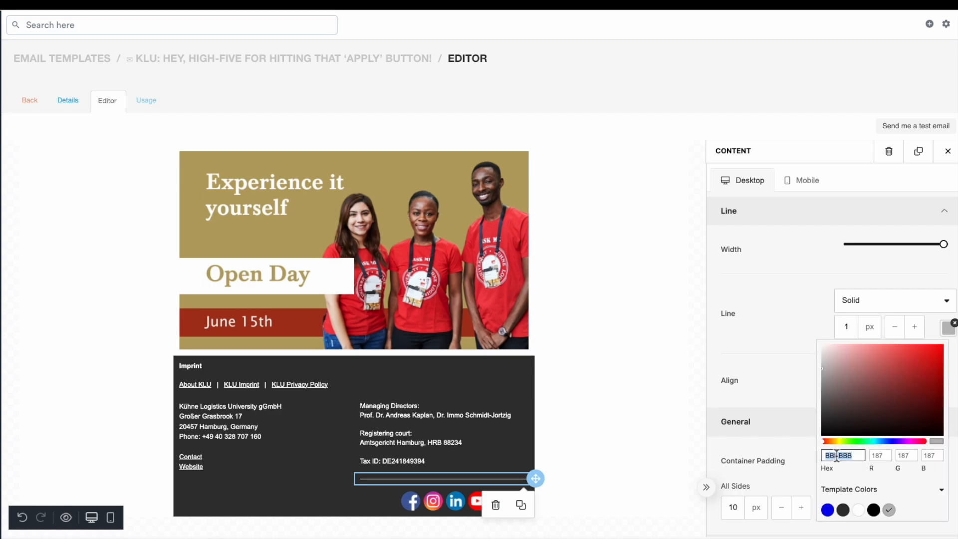
key("BackSpace")
key("ctrl+z")
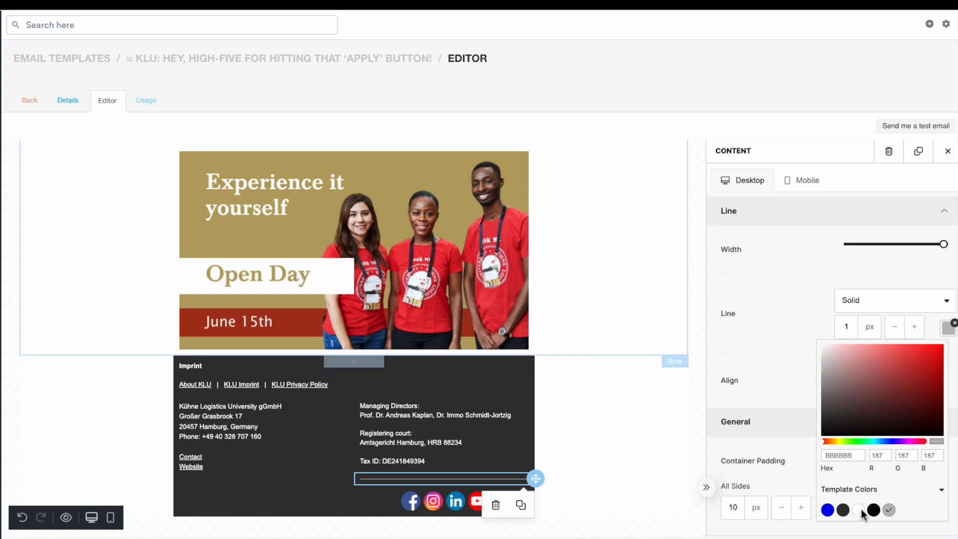
left_click(844, 512)
left_click(635, 413)
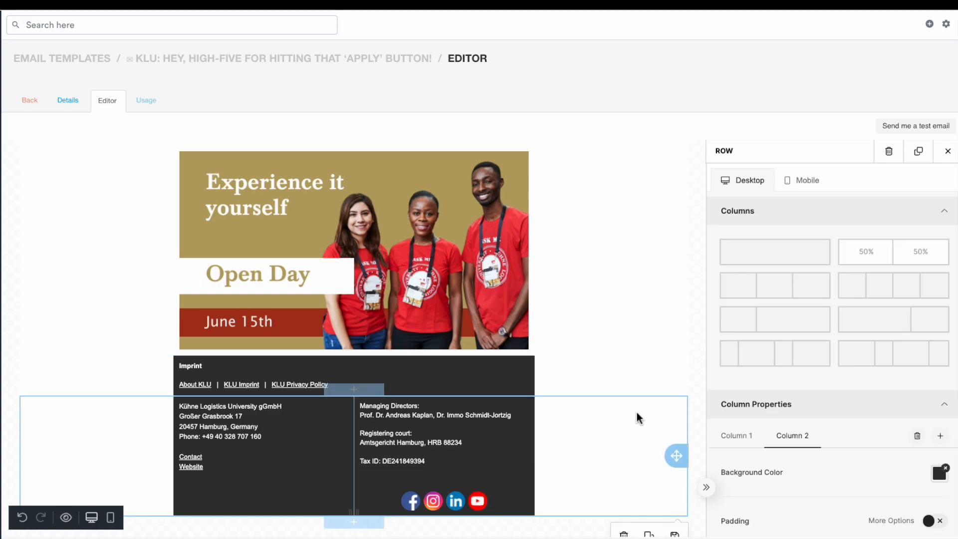
left_click(486, 478)
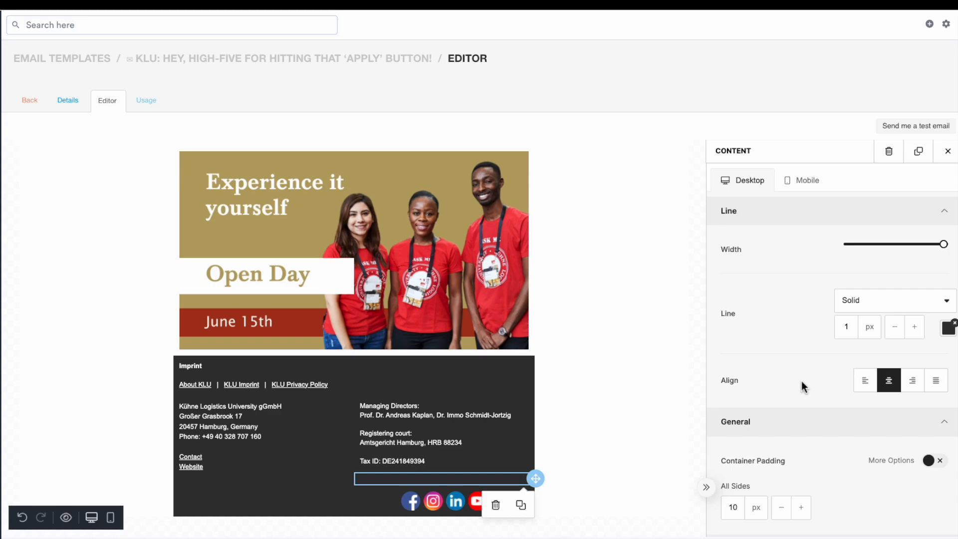
left_click(898, 310)
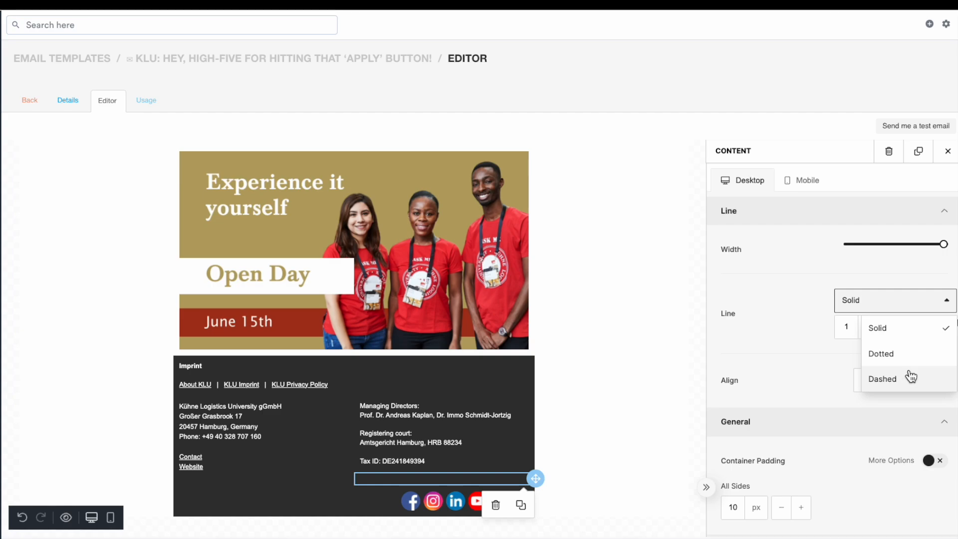
left_click(801, 284)
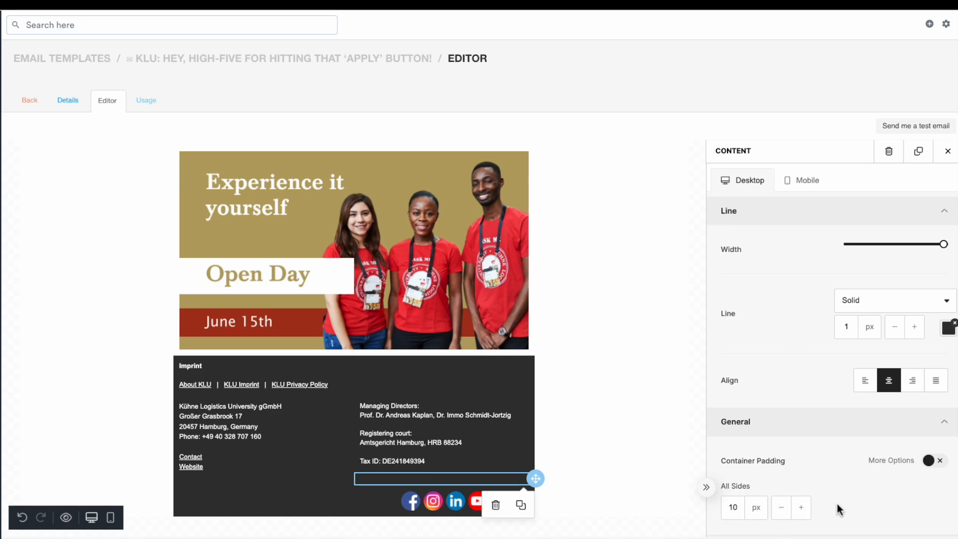
Reduce the divider's container padding to 7 px
left_click(787, 515)
left_click(789, 520)
left_click(789, 520)
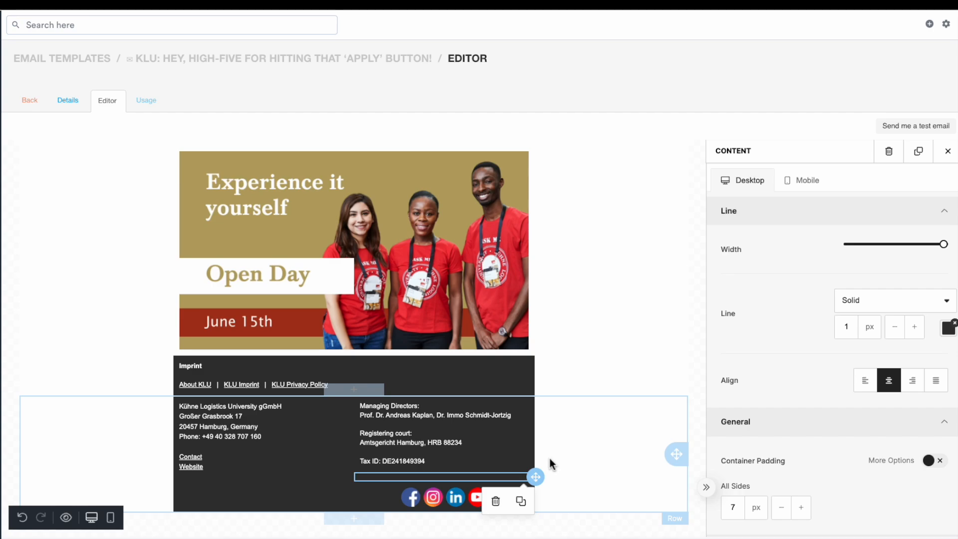
left_click(620, 443)
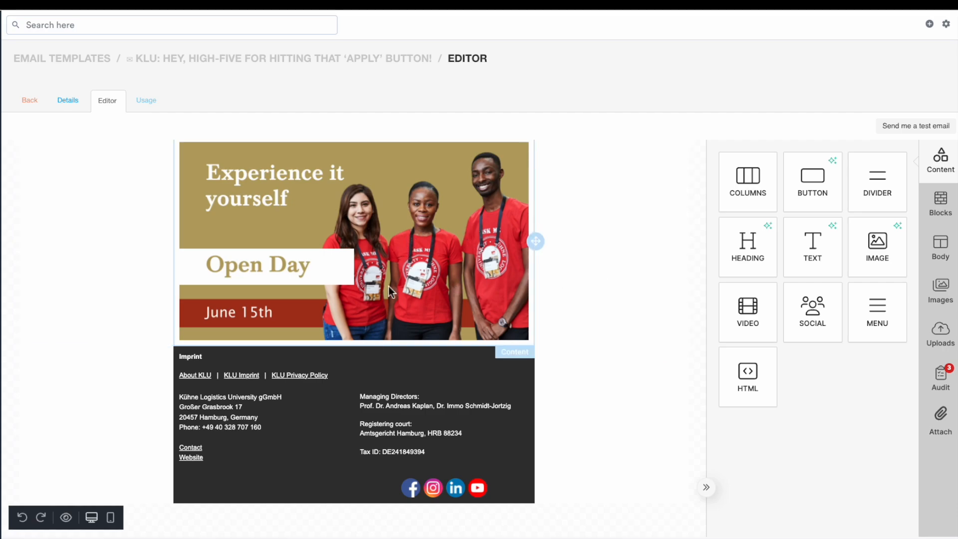
Set the Open Day image's container padding to 0 px
left_click(436, 187)
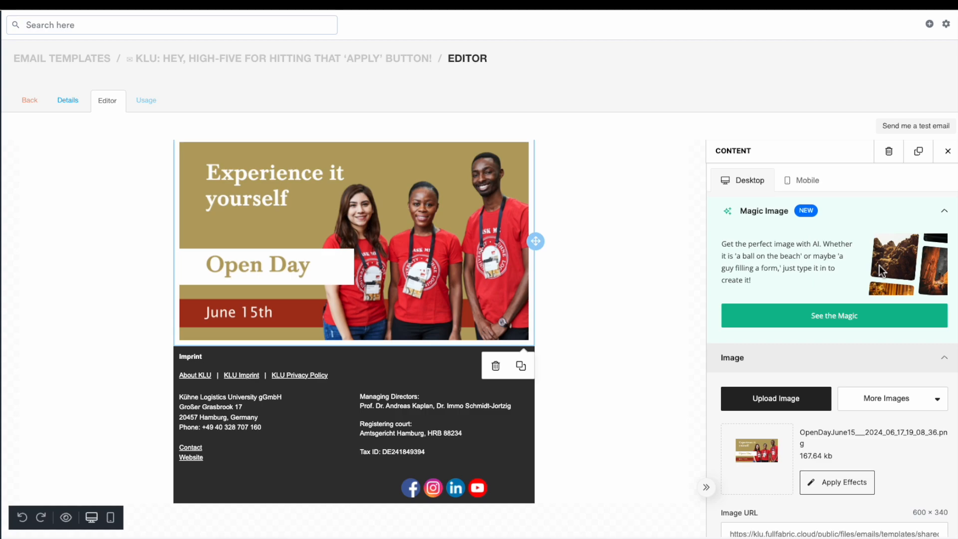
scroll(879, 271, "down", 6)
scroll(878, 272, "down", 4)
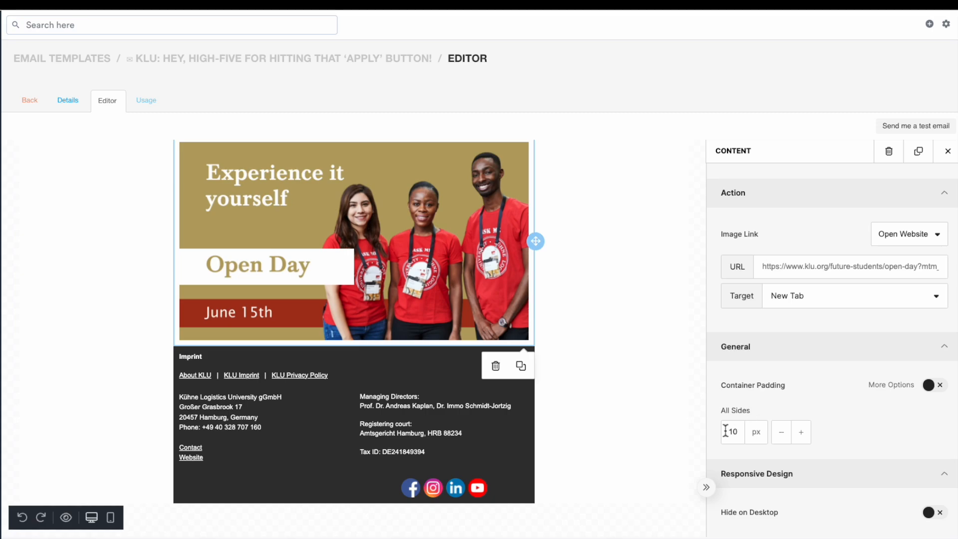
left_click(781, 432)
left_click(781, 432)
left_click(781, 432)
left_click(781, 432)
left_click(781, 432)
left_click(781, 432)
left_click(781, 432)
left_click(781, 432)
left_click(781, 432)
left_click(781, 432)
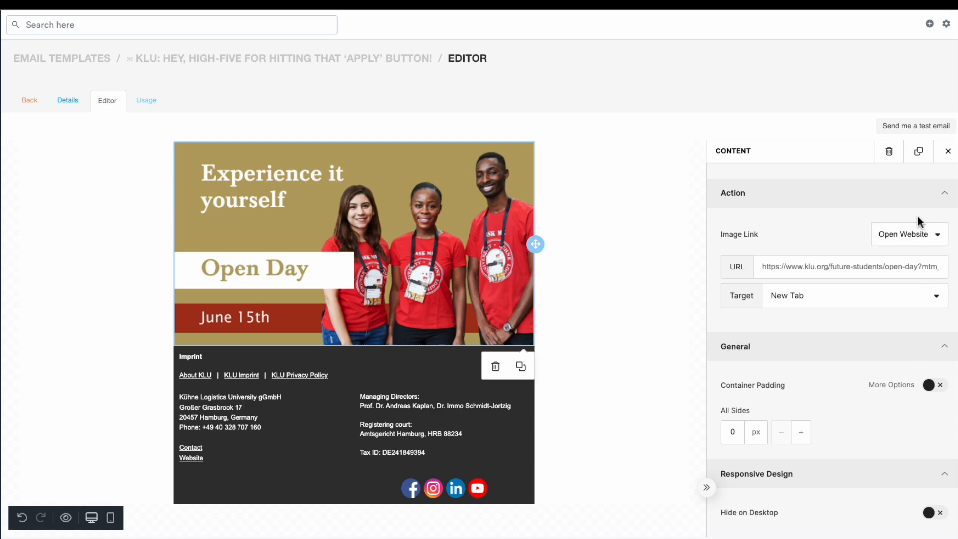
left_click(946, 151)
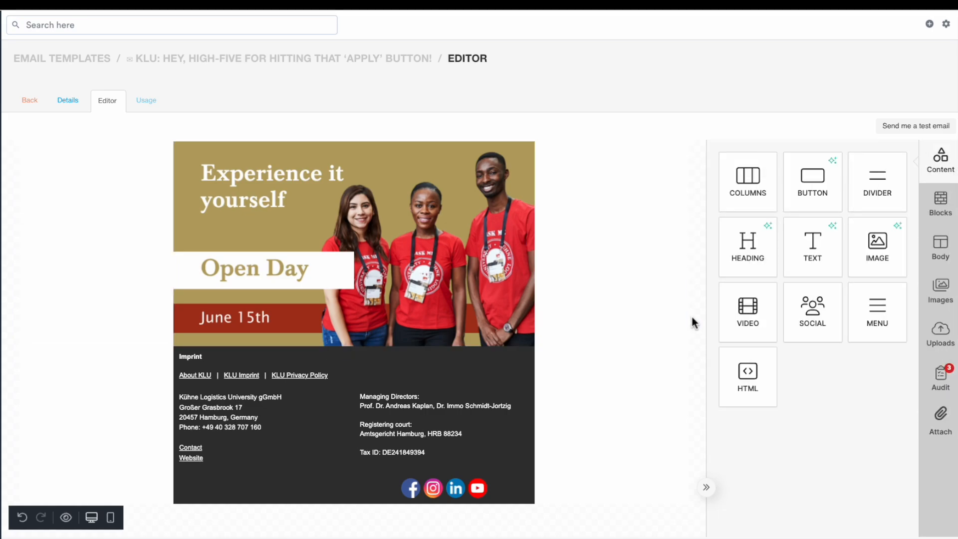
Remove the container padding around the top banner photo so it spans the full email width
scroll(692, 322, "up", 1)
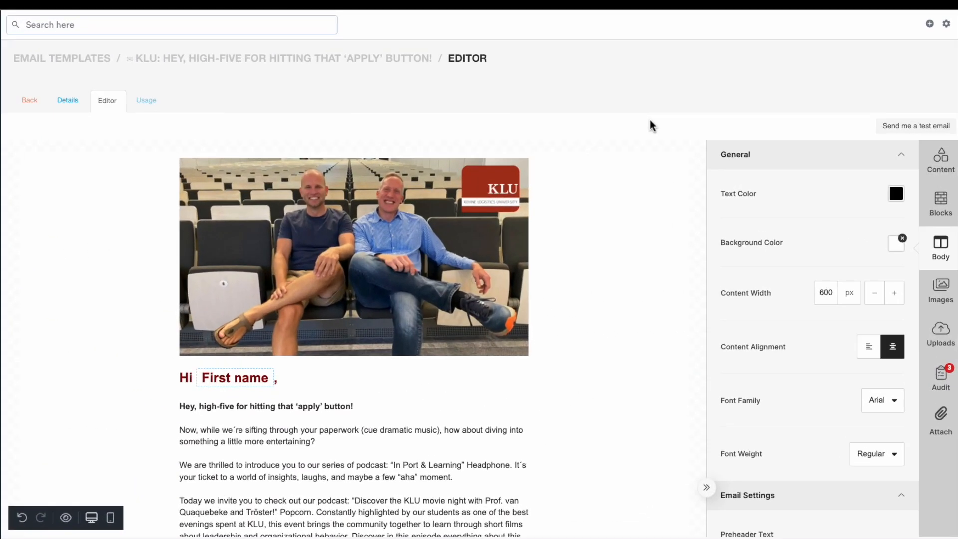
left_click(511, 235)
scroll(794, 336, "down", 8)
scroll(794, 337, "down", 3)
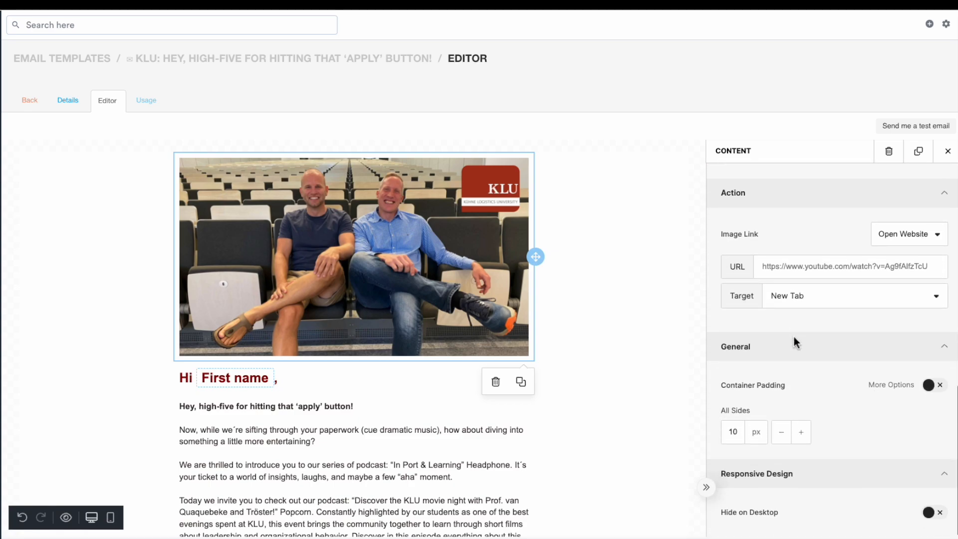
left_click(783, 441)
left_click(783, 441)
left_click(784, 441)
left_click(783, 441)
left_click(784, 443)
left_click(784, 443)
left_click(784, 443)
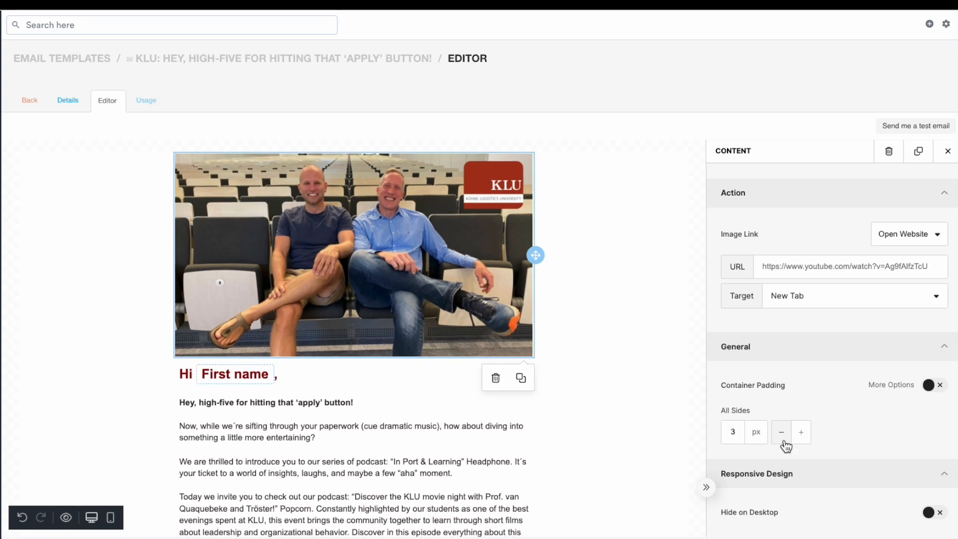
left_click(784, 443)
left_click(784, 443)
left_click(782, 441)
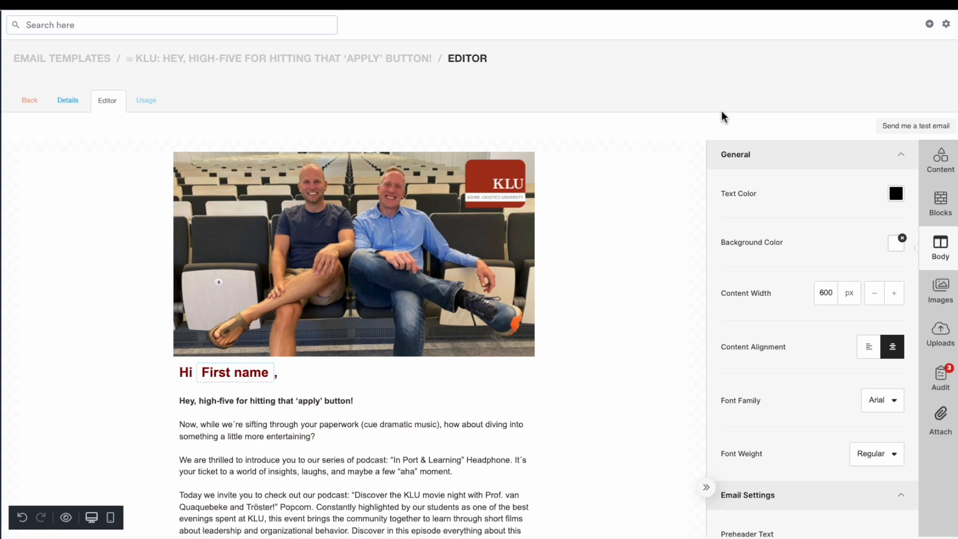
Set the body-text row's column background colour to white #FFFFFF
scroll(628, 222, "down", 2)
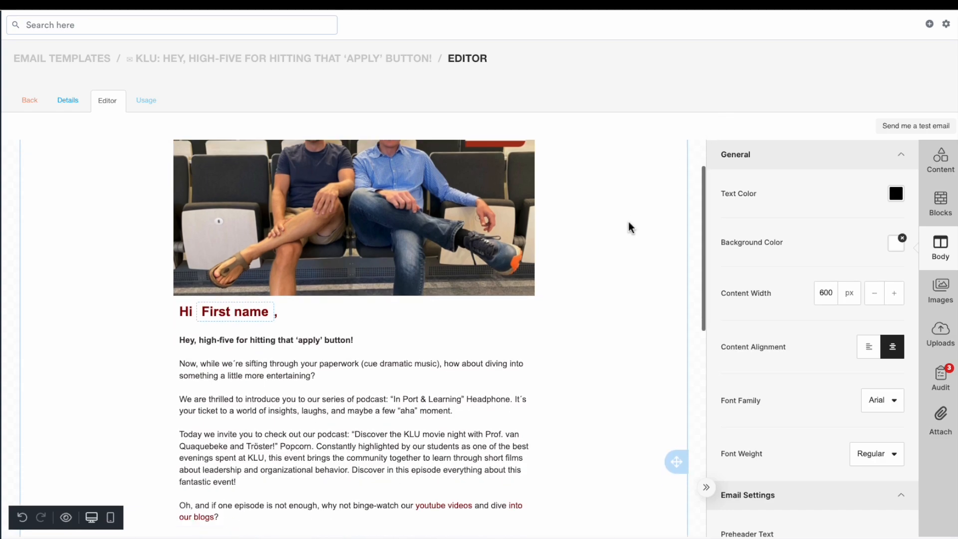
scroll(627, 221, "down", 8)
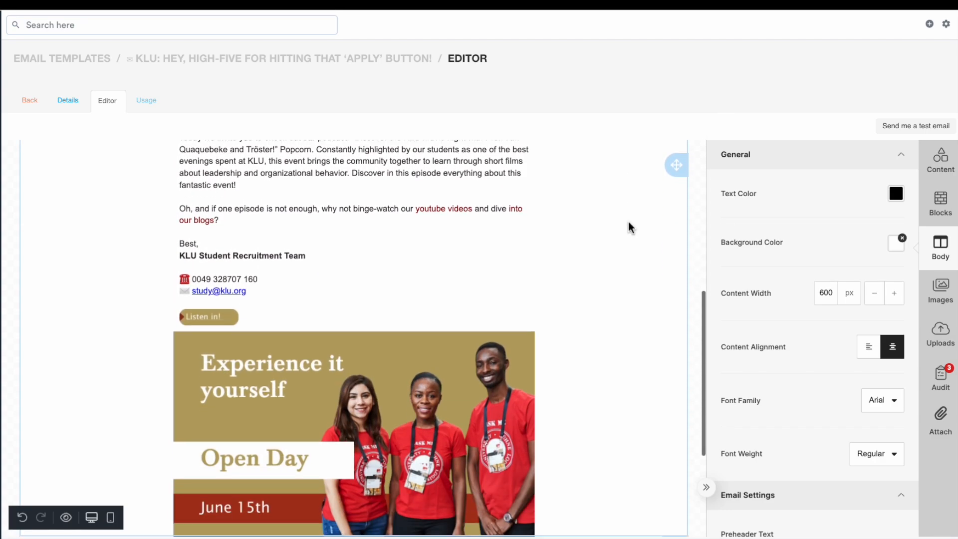
scroll(628, 222, "up", 4)
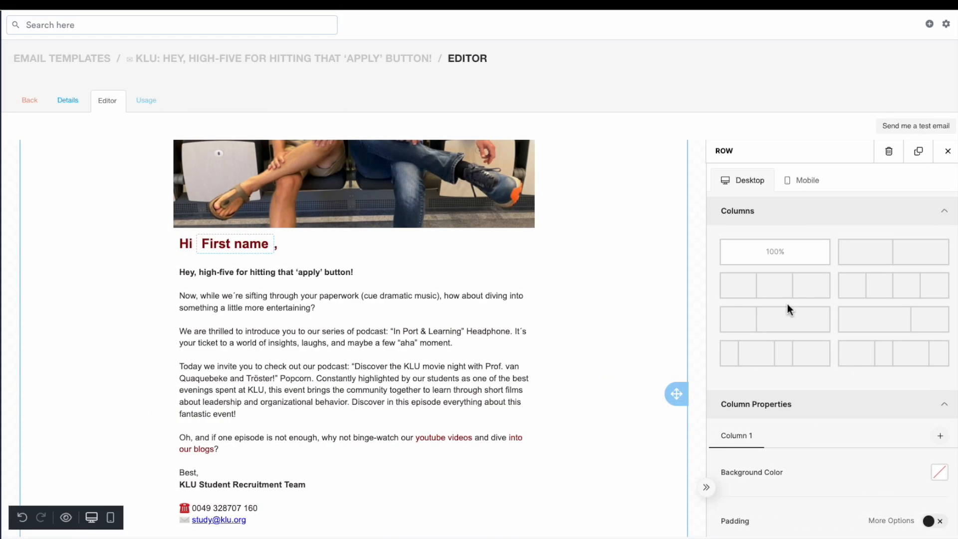
scroll(834, 294, "down", 4)
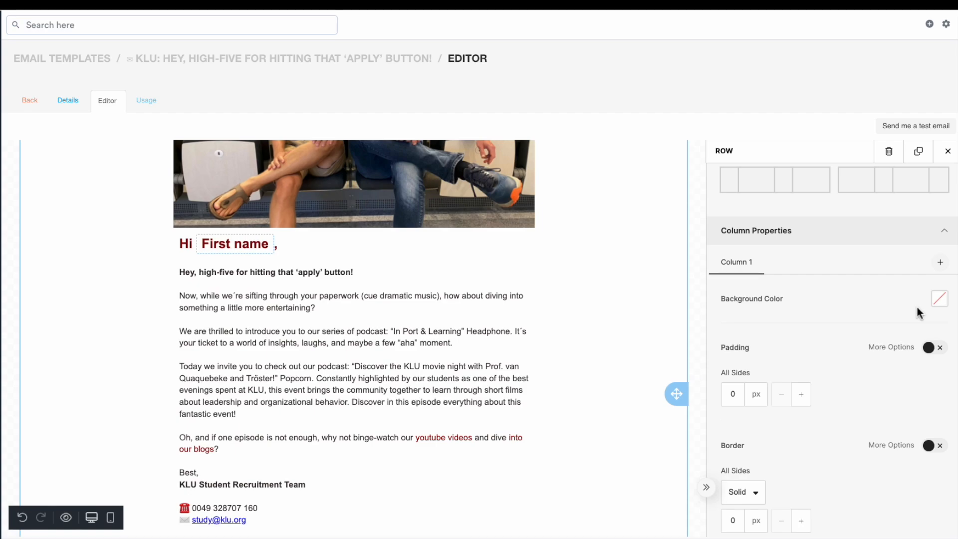
left_click(939, 298)
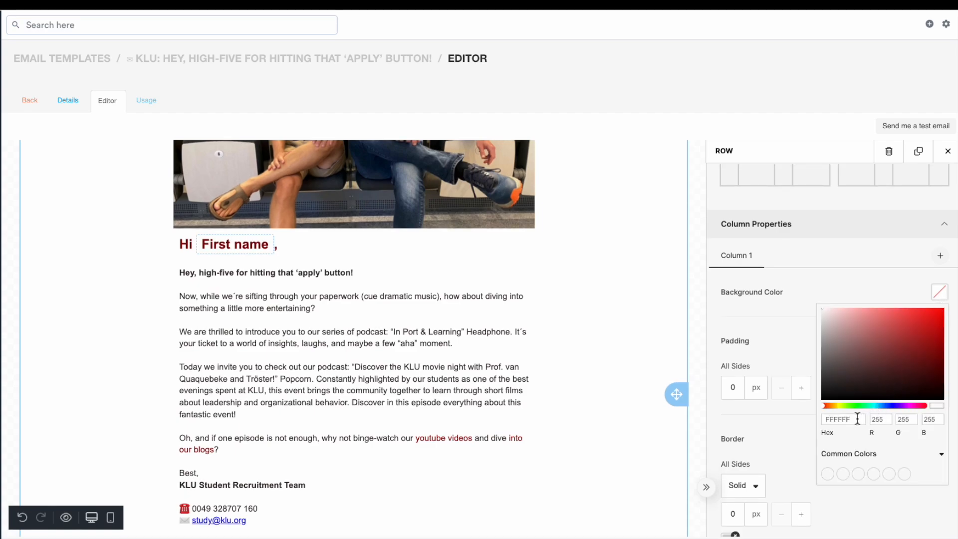
left_click(842, 420)
type("#FFFFFF")
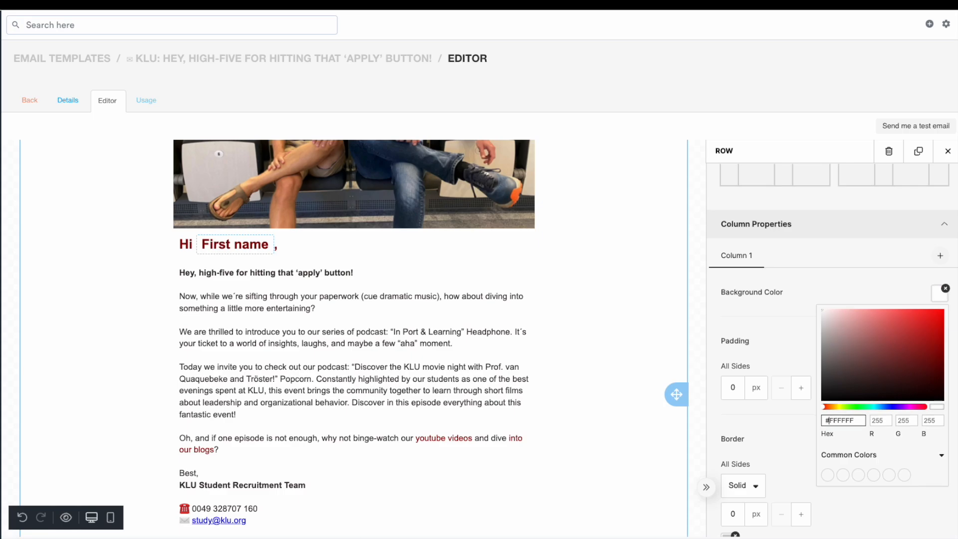
left_click(871, 287)
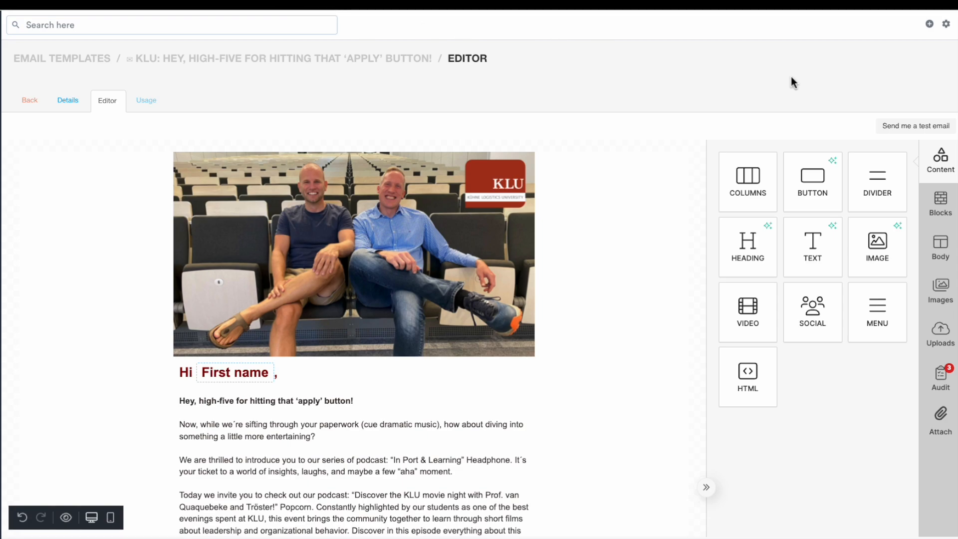
Set the email body background colour to #F5F4F4
left_click(948, 259)
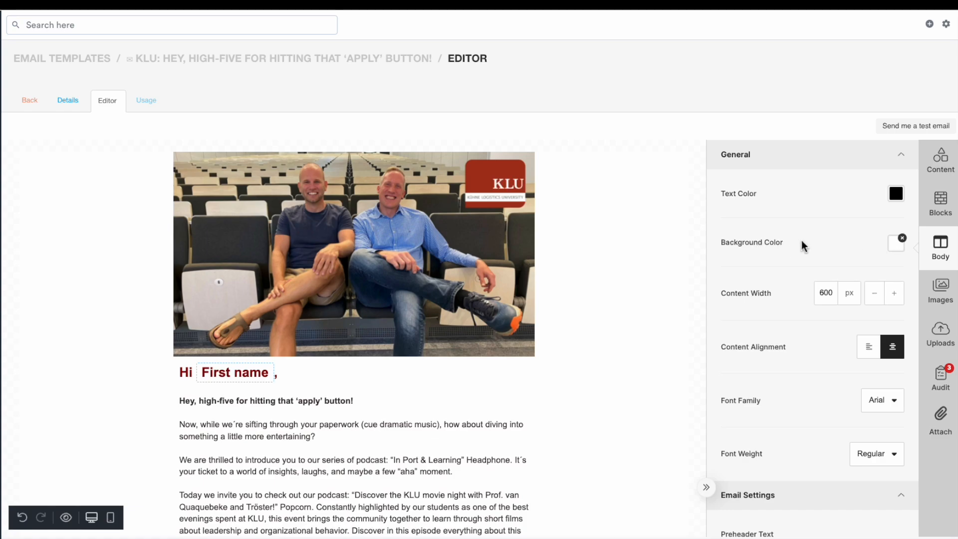
left_click(897, 246)
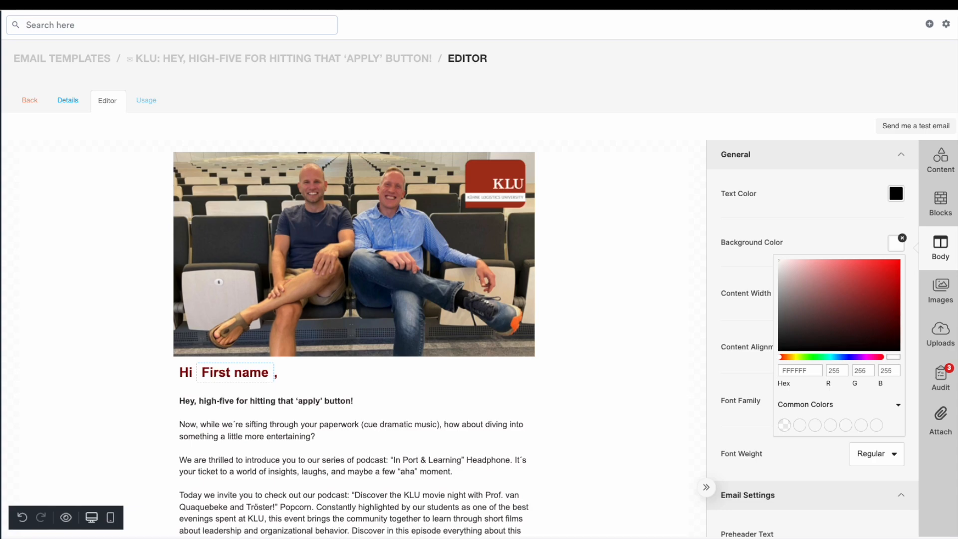
double_click(802, 370)
key("BackSpace")
type("#F5F4F4")
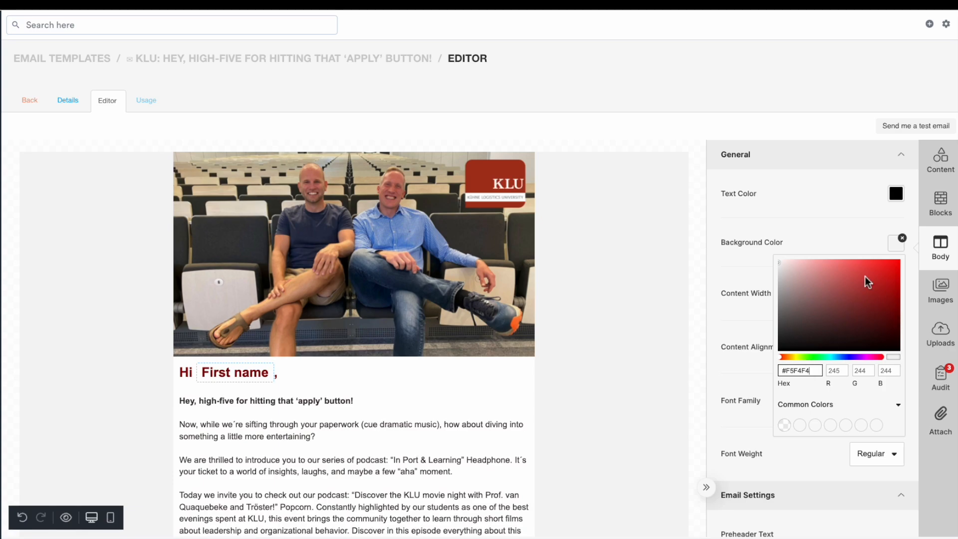
left_click(902, 155)
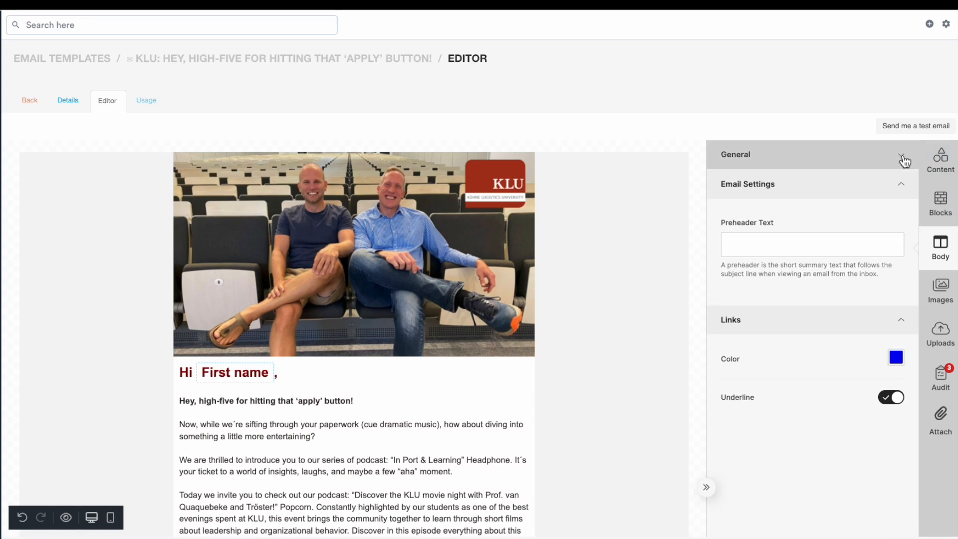
Set the footer contact row's background colour to #F5F4F4
left_click(940, 159)
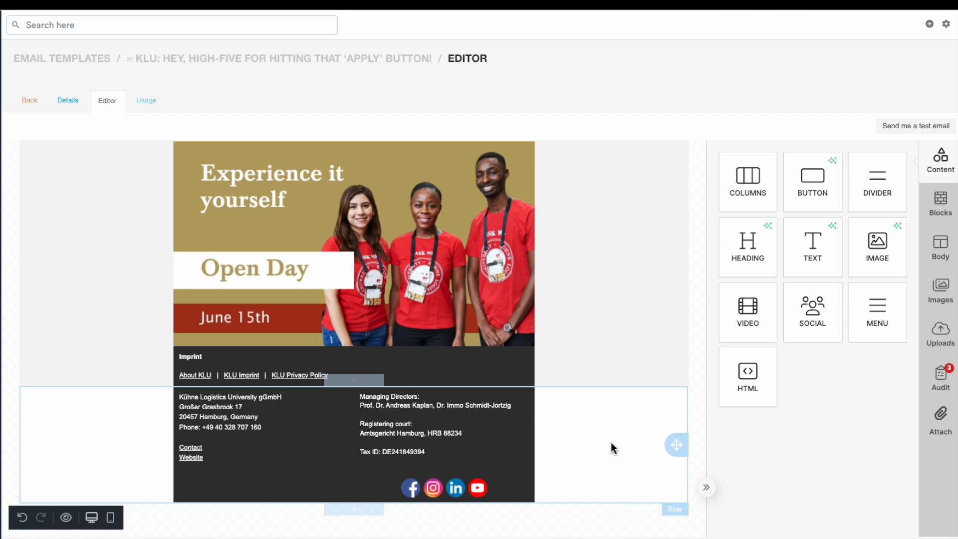
left_click(613, 448)
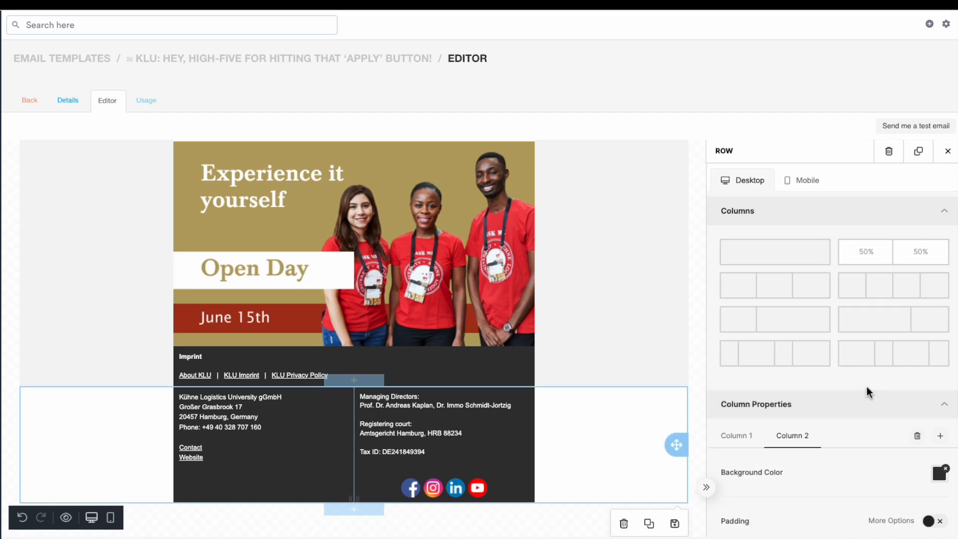
scroll(867, 391, "down", 1)
scroll(867, 392, "down", 10)
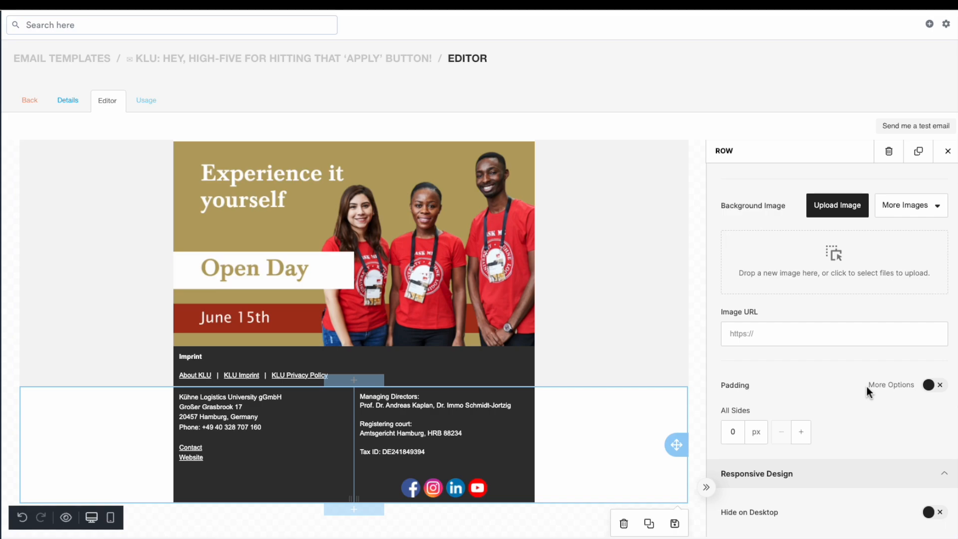
scroll(867, 391, "up", 4)
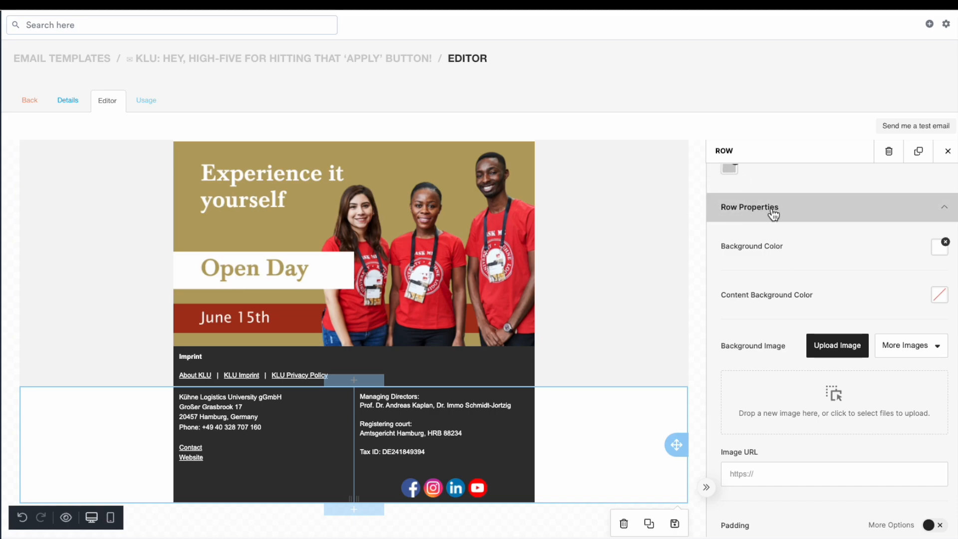
left_click(937, 255)
left_click(850, 375)
double_click(850, 375)
type("#F5F4F4")
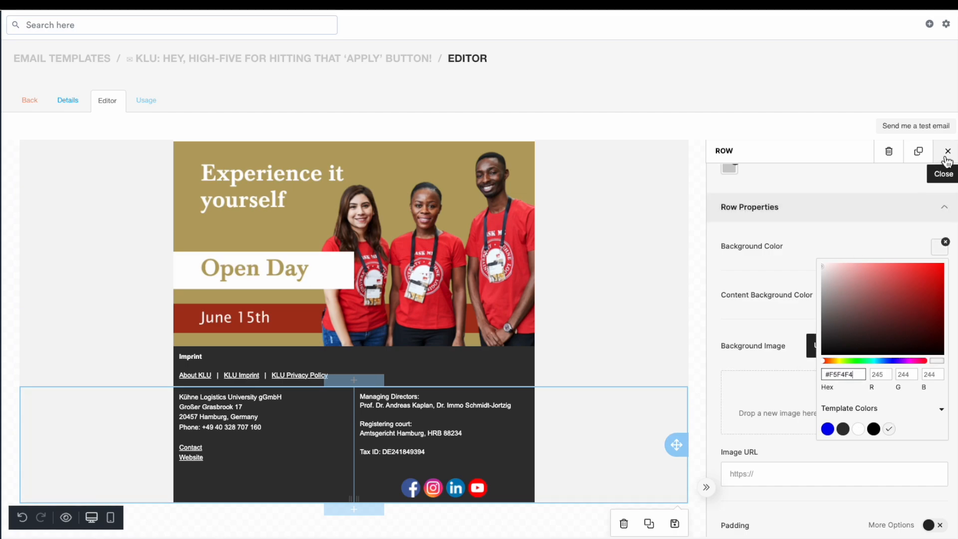
left_click(947, 151)
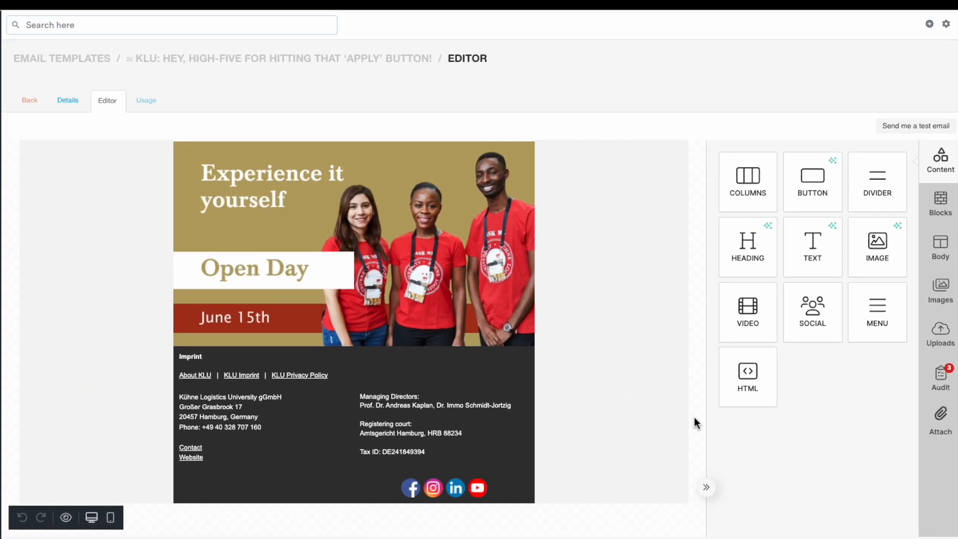
Preview the email in desktop view
scroll(693, 421, "up", 10)
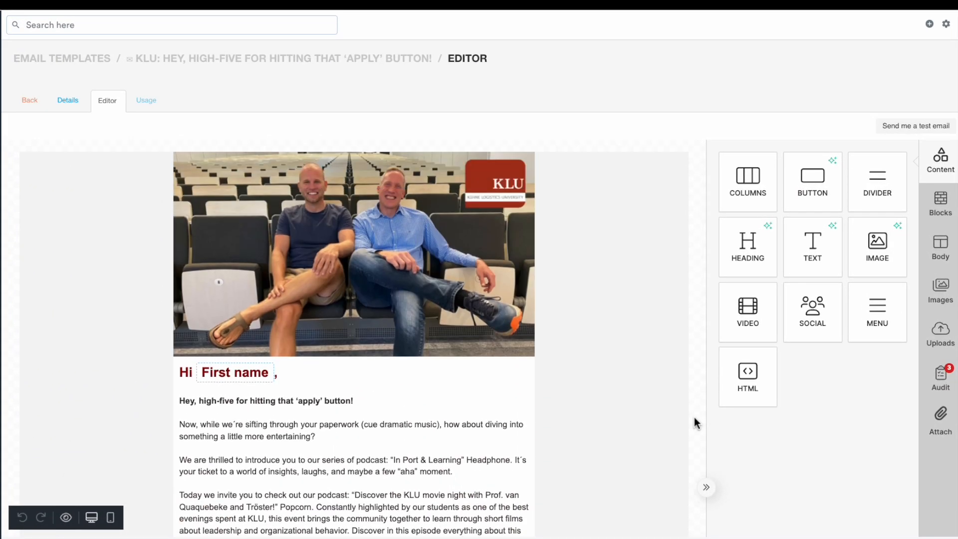
left_click(66, 517)
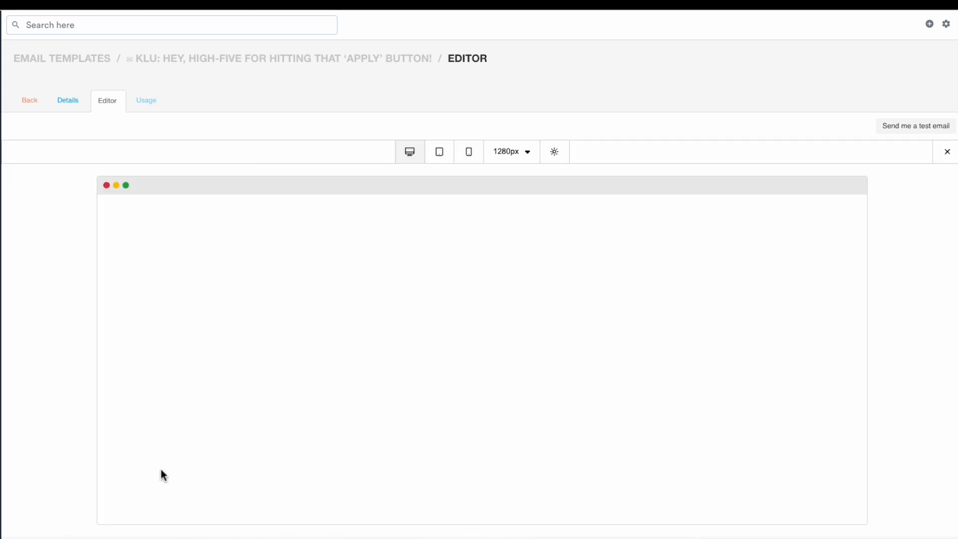
scroll(759, 281, "down", 10)
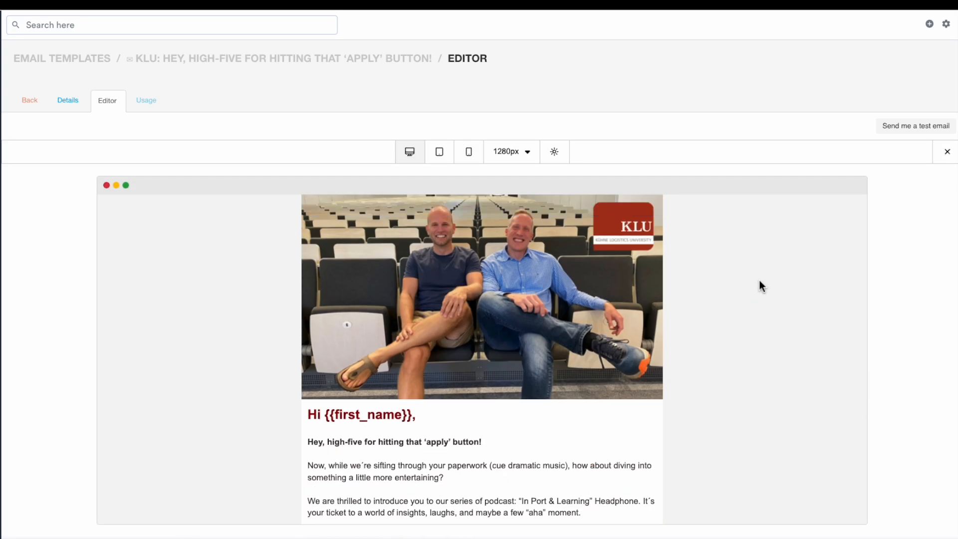
left_click(931, 127)
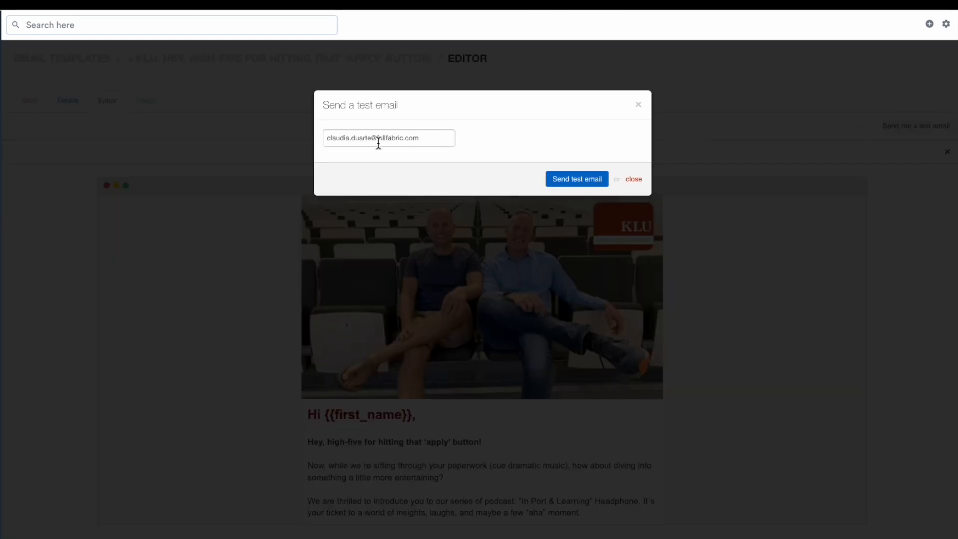
triple_click(378, 138)
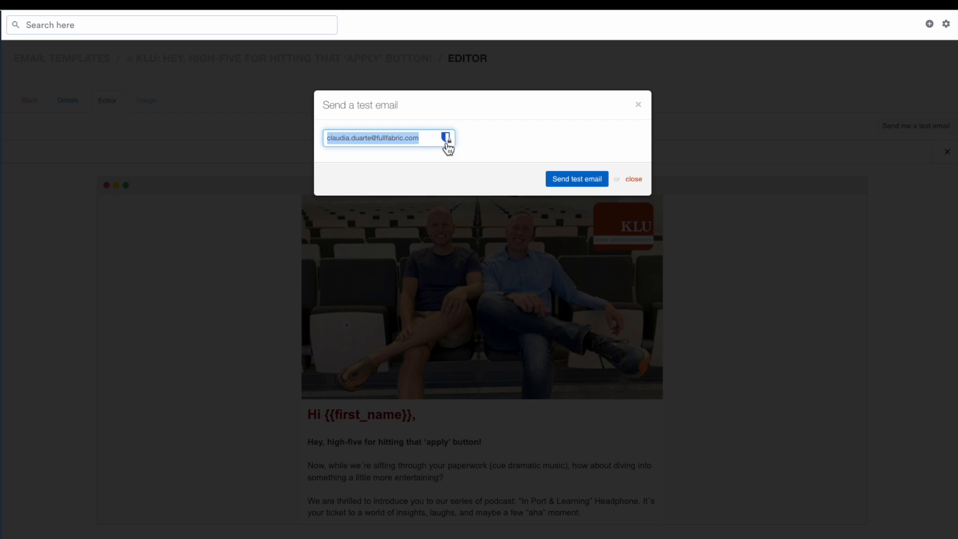
key("BackSpace")
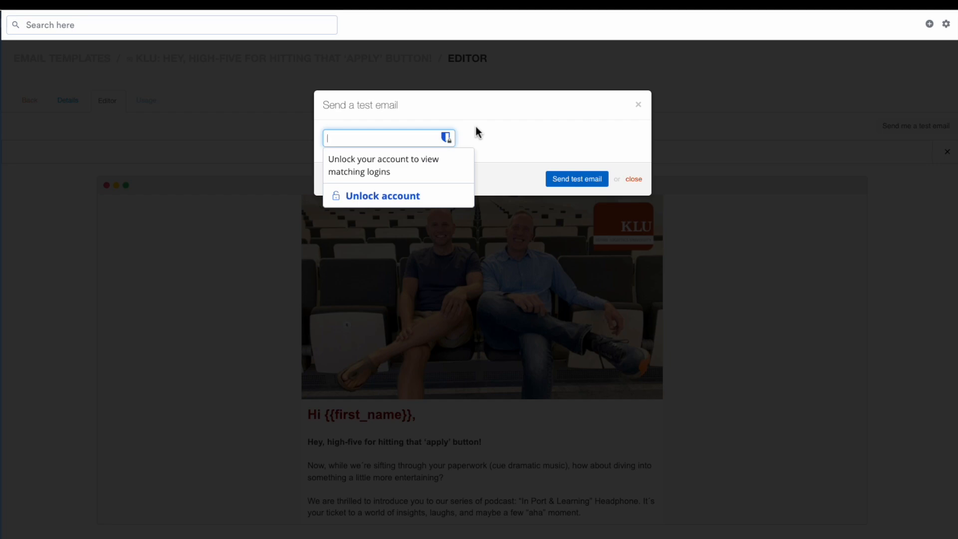
left_click(632, 180)
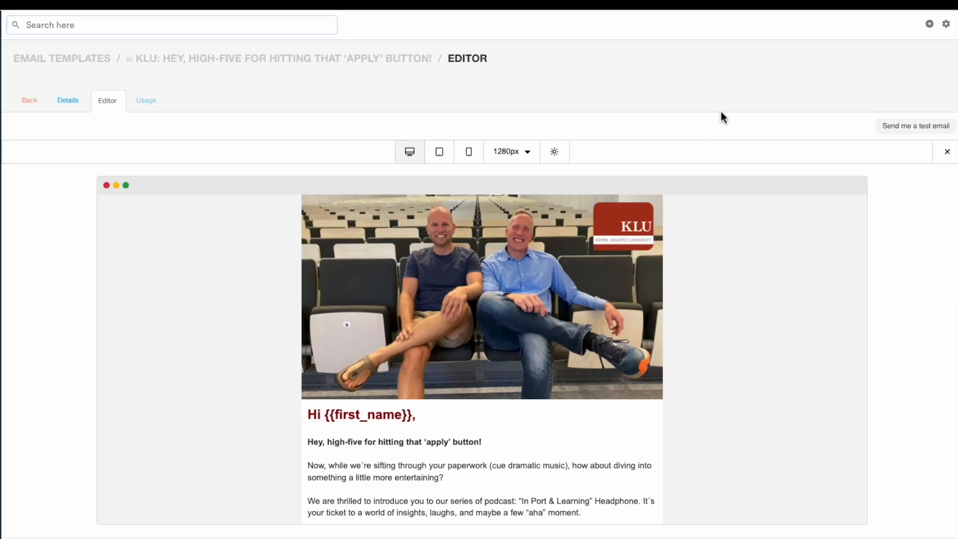